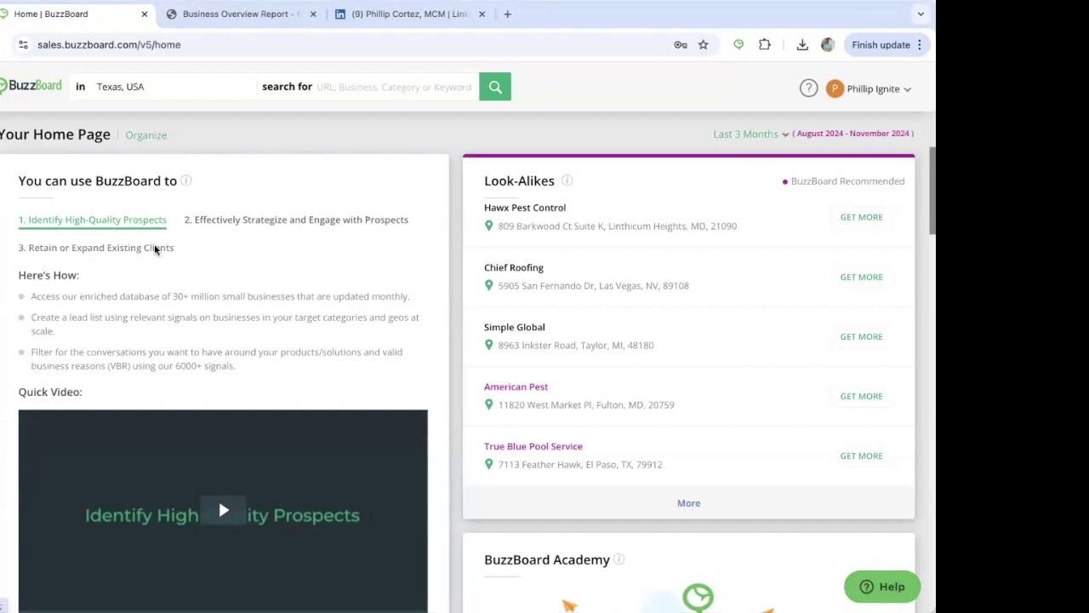
- Read the home page guidance on engaging prospects, retaining or expanding existing clients, and identifying high-quality prospects
click(257, 220)
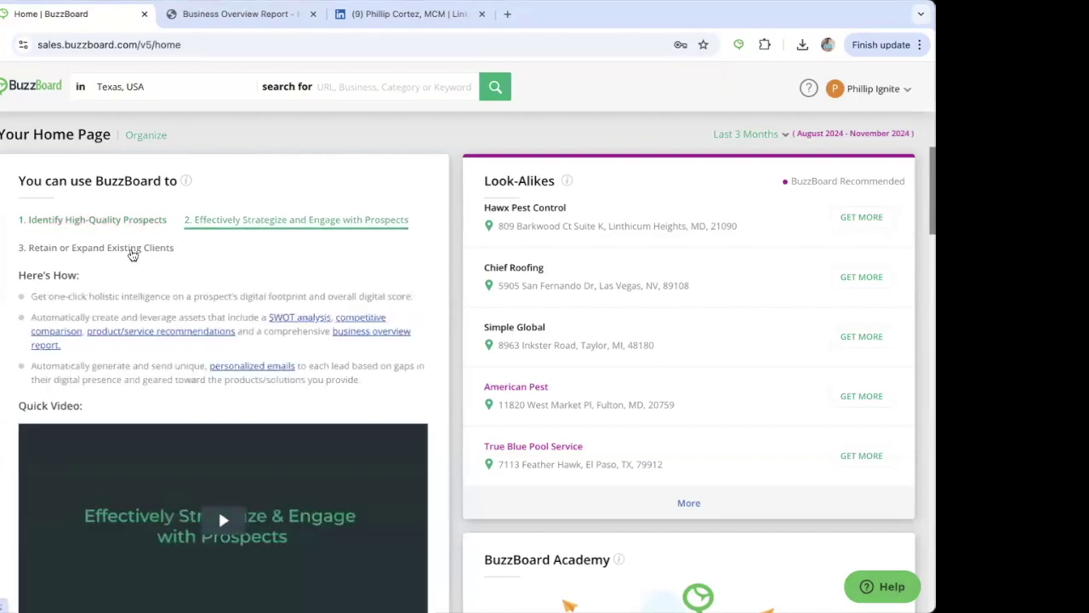
click(132, 255)
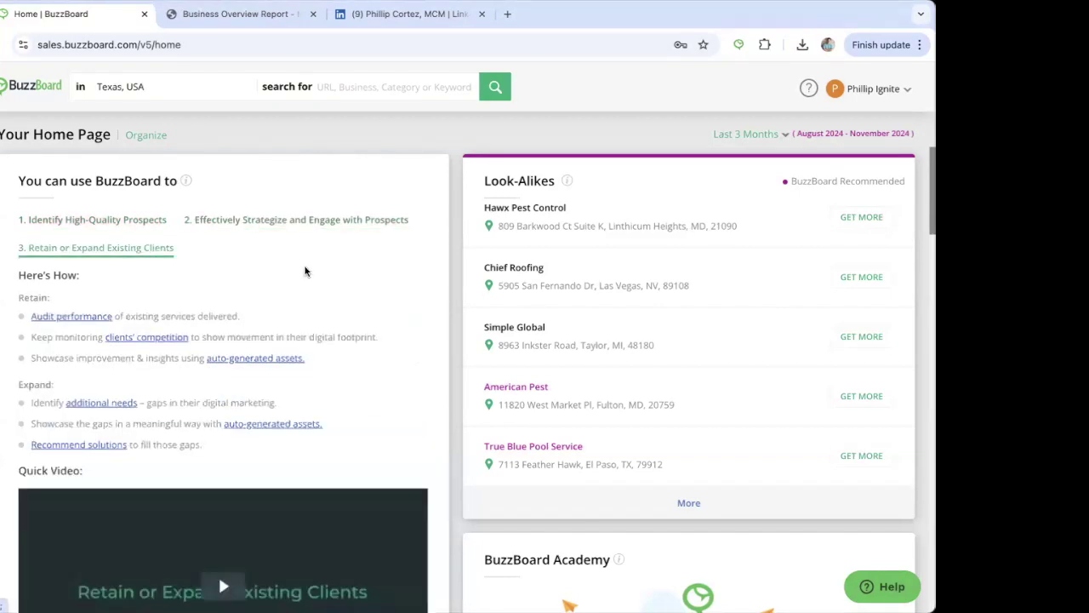
click(119, 221)
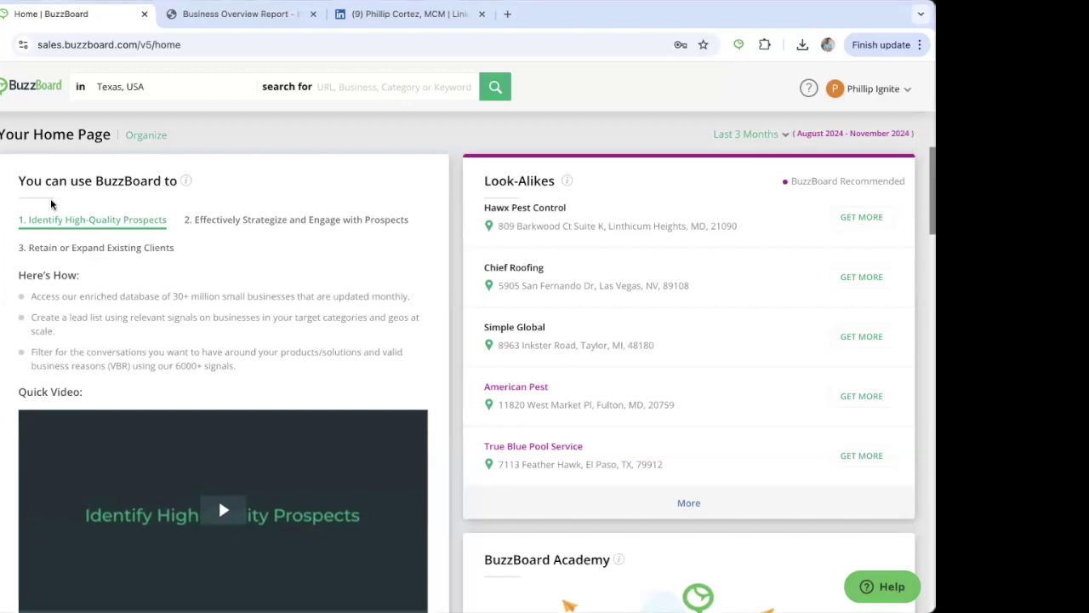
- Open the Mosquito Joe Of Greater Austin profile from the profiles list and review its summary, SWOT analysis, recent trends and digital marketing scores
click(2, 180)
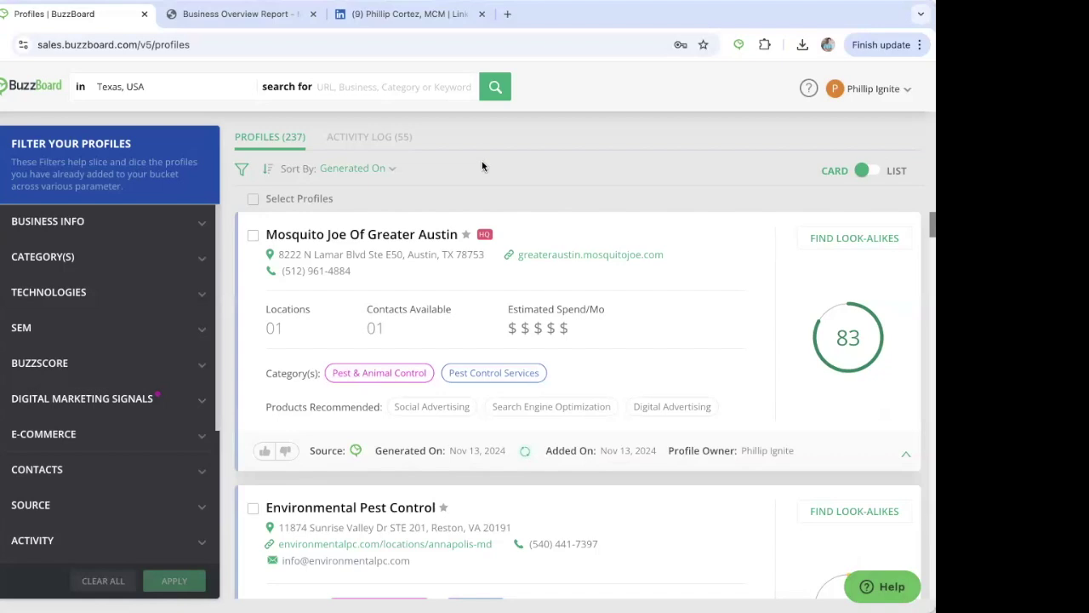
click(849, 339)
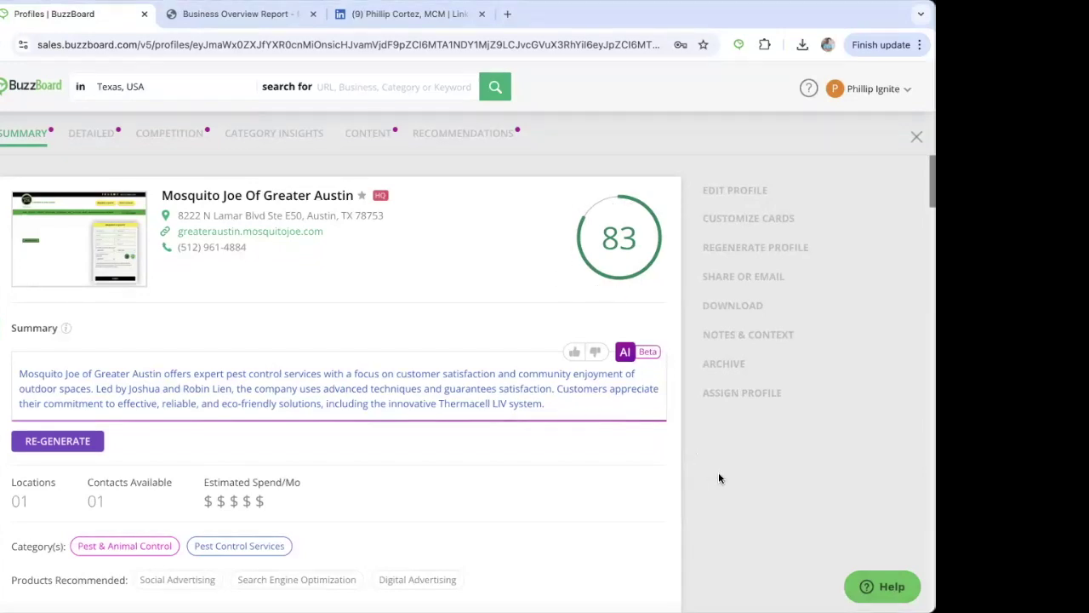
scroll(719, 478, down, 10)
scroll(719, 478, down, 6)
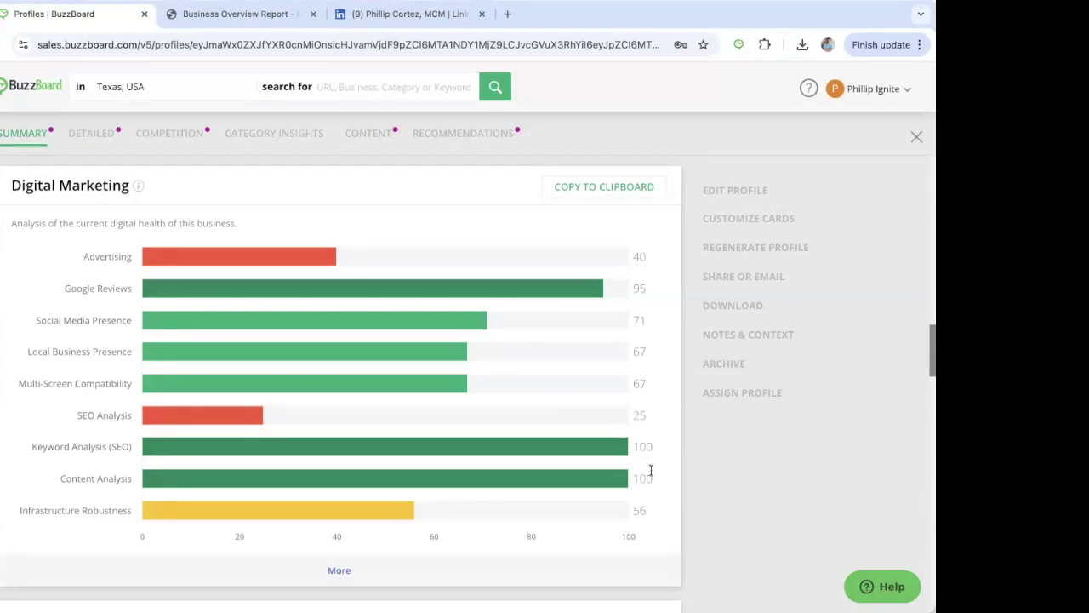
scroll(650, 470, up, 15)
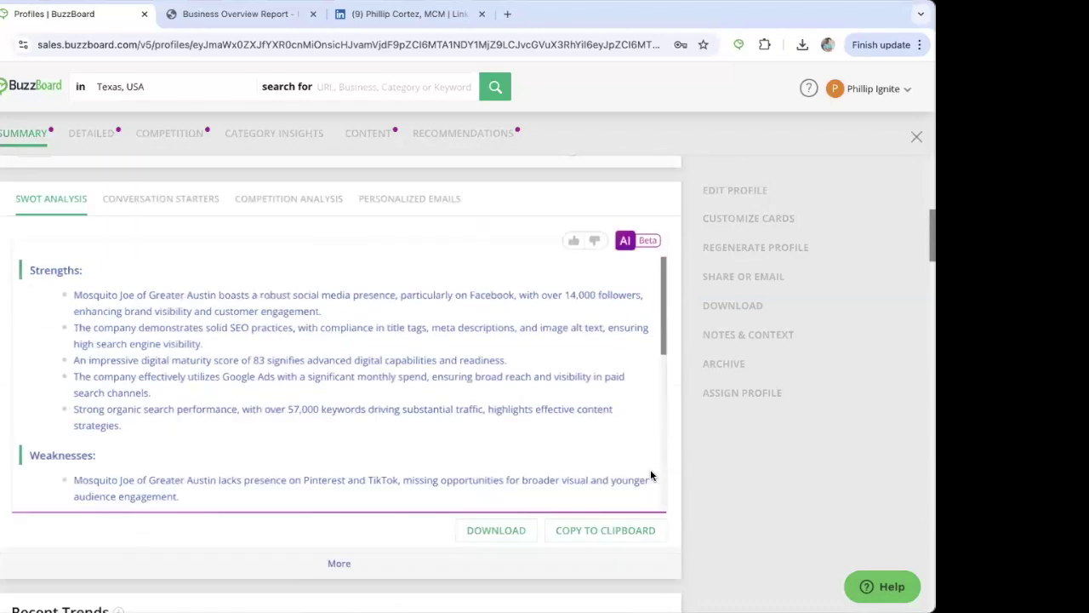
scroll(650, 469, up, 3)
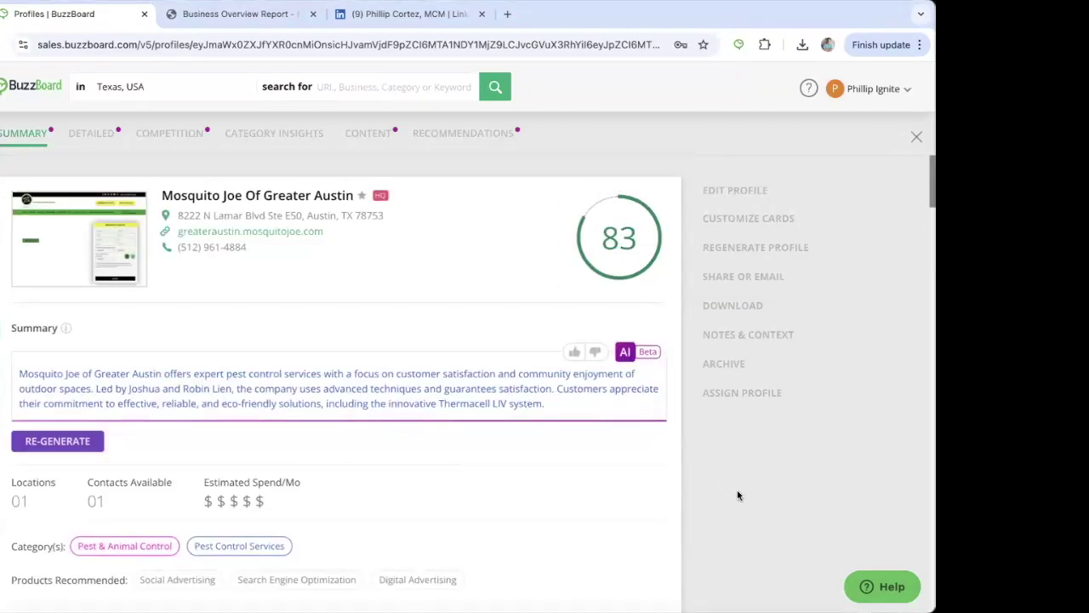
scroll(737, 492, down, 15)
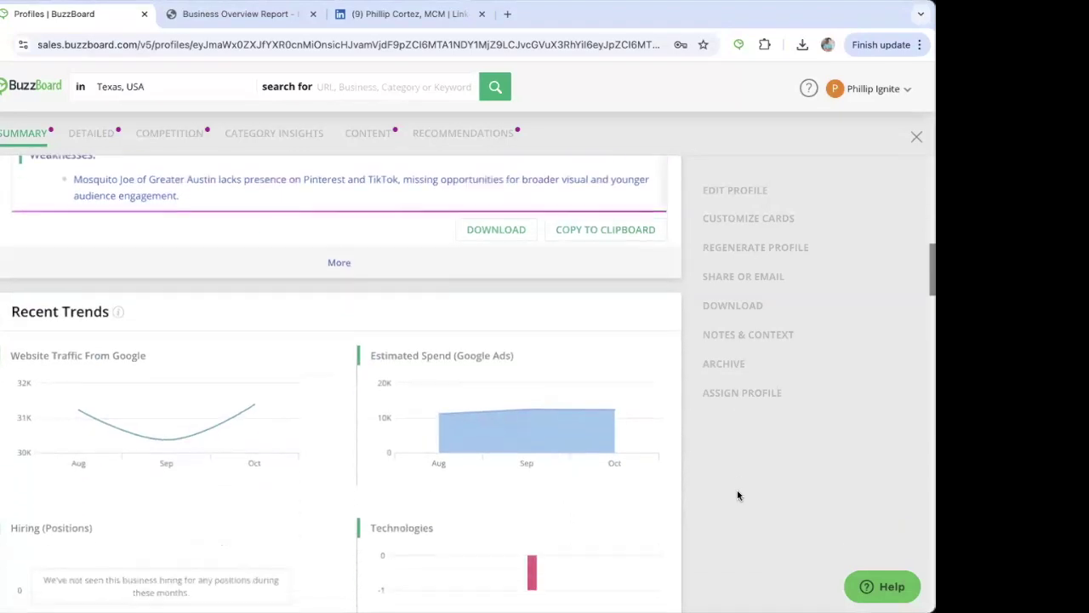
scroll(738, 495, down, 3)
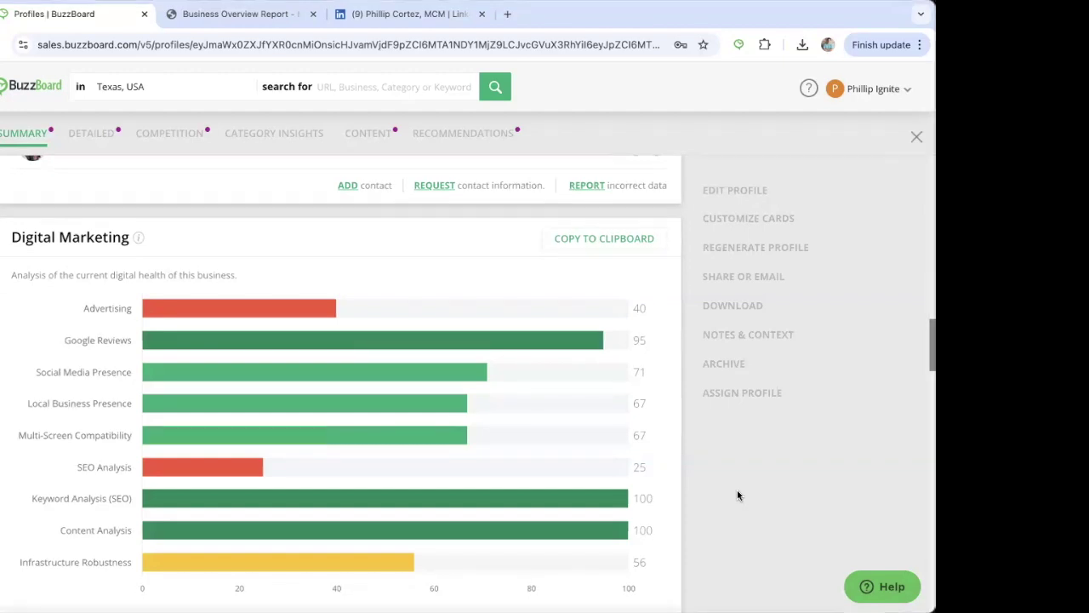
scroll(737, 493, down, 1)
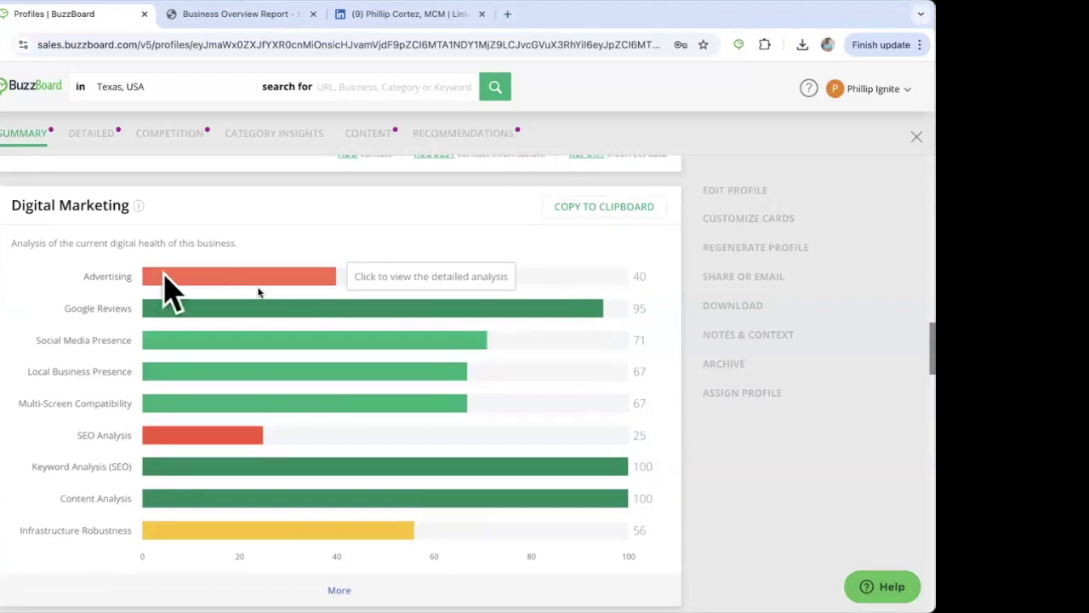
- Open the detailed Social Media Presence analysis and visit the business's linked YouTube channel
click(194, 341)
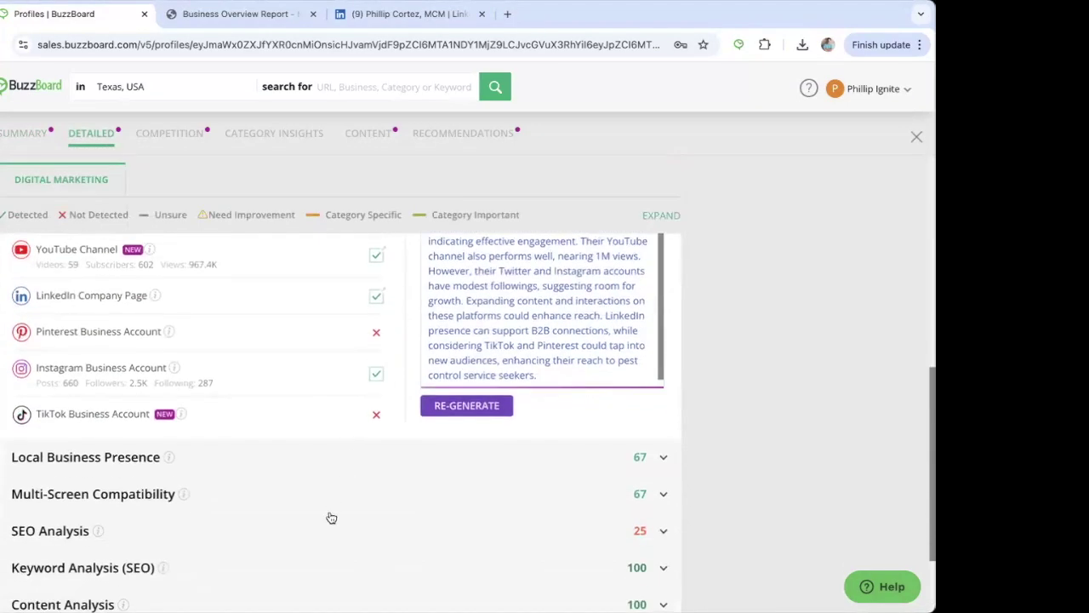
scroll(332, 518, up, 4)
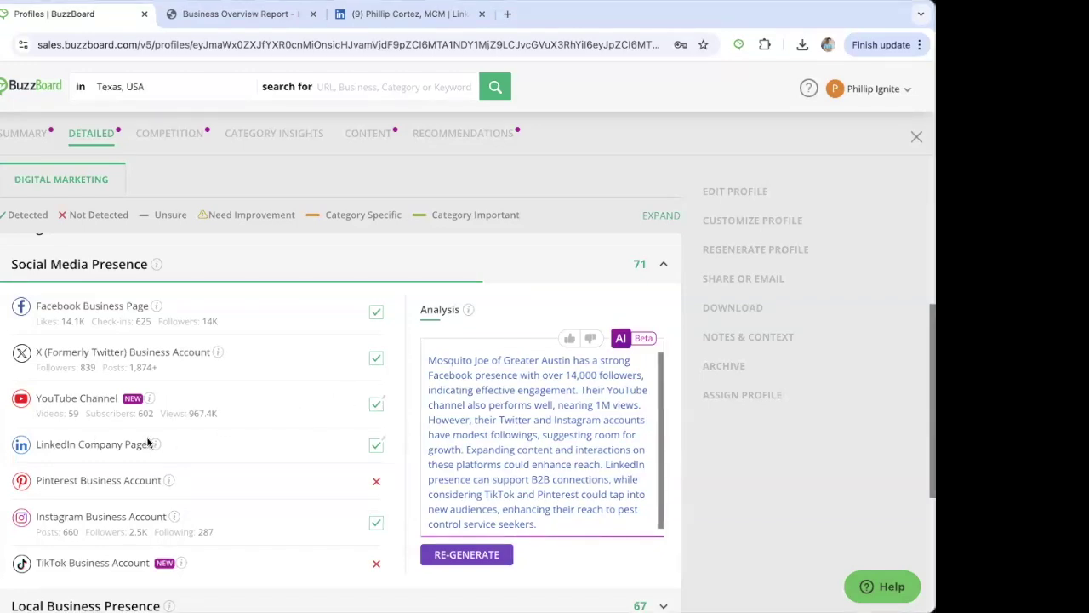
click(376, 404)
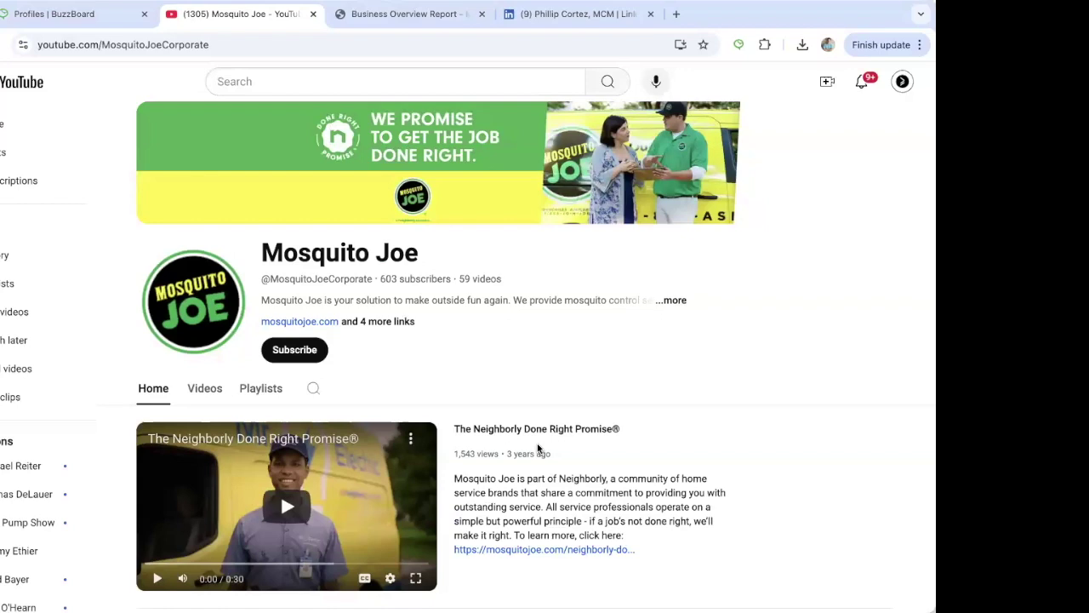
- Look through the Mosquito Joe YouTube channel's home content and its latest uploaded videos
scroll(538, 448, down, 1)
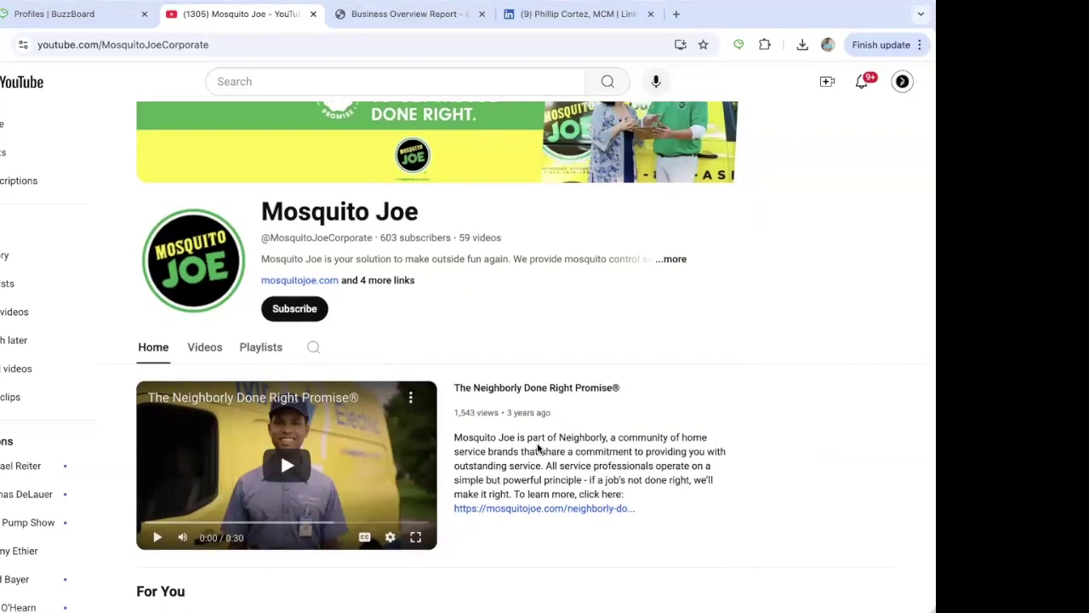
scroll(538, 448, down, 4)
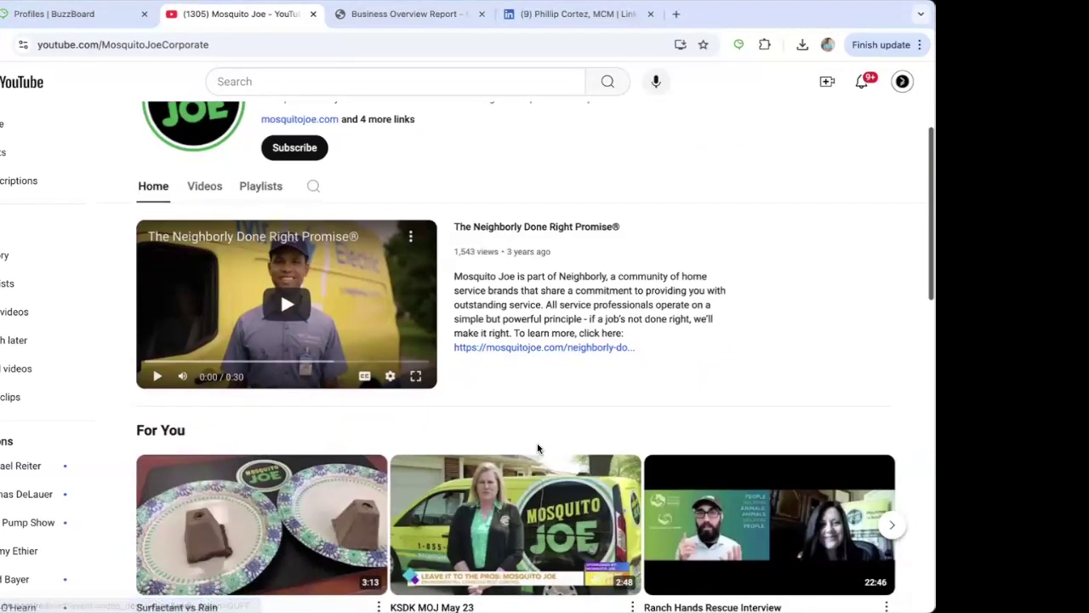
scroll(538, 448, down, 4)
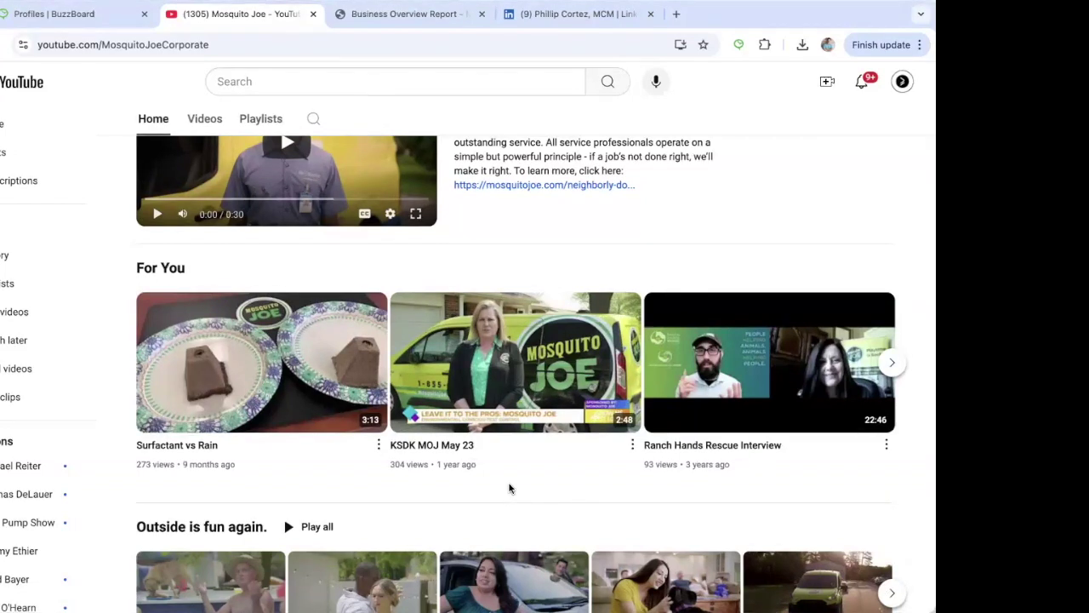
scroll(509, 487, down, 2)
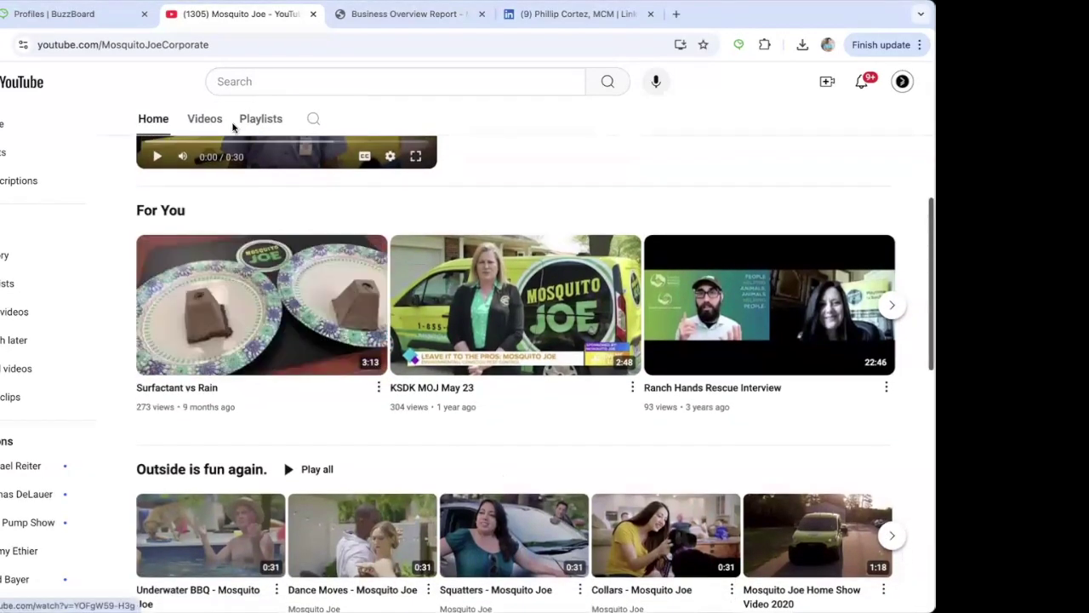
click(206, 119)
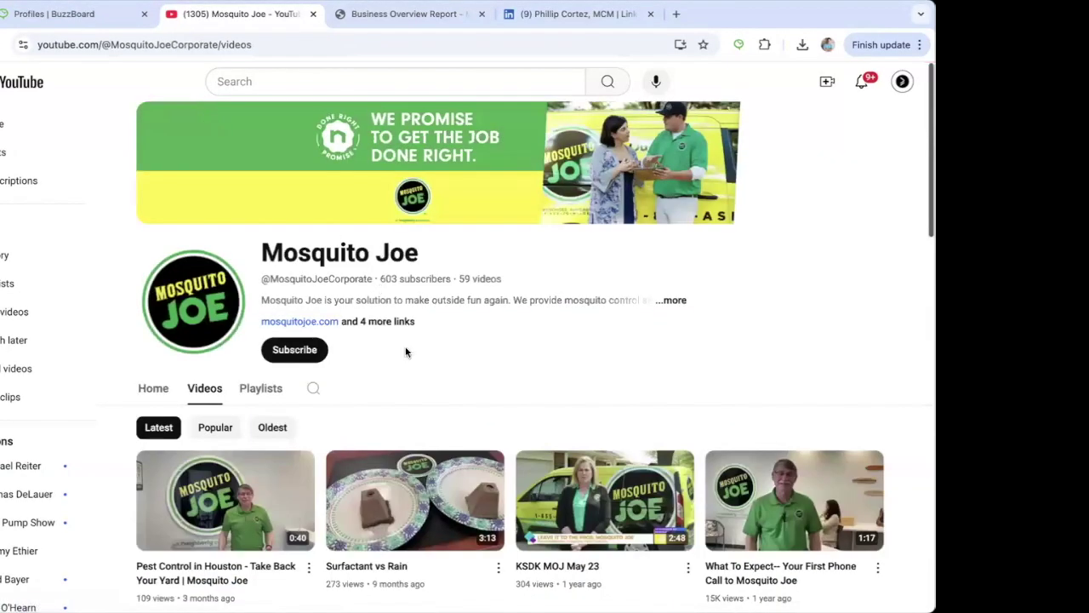
scroll(425, 368, down, 2)
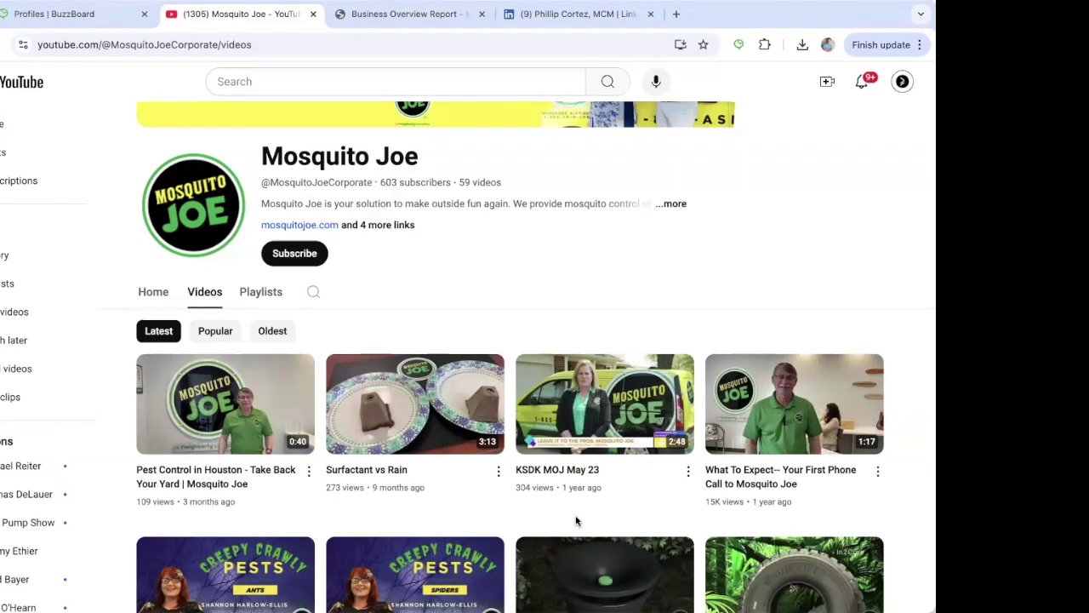
- Return to the BuzzBoard profile and view the full list of downloadable PDF reports without downloading any
click(75, 15)
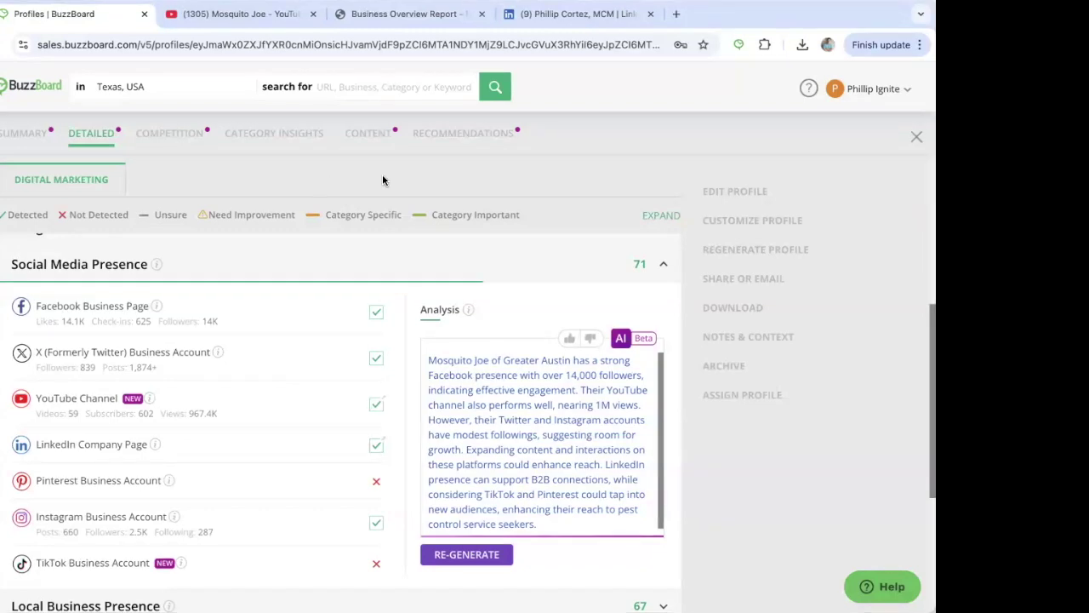
click(732, 309)
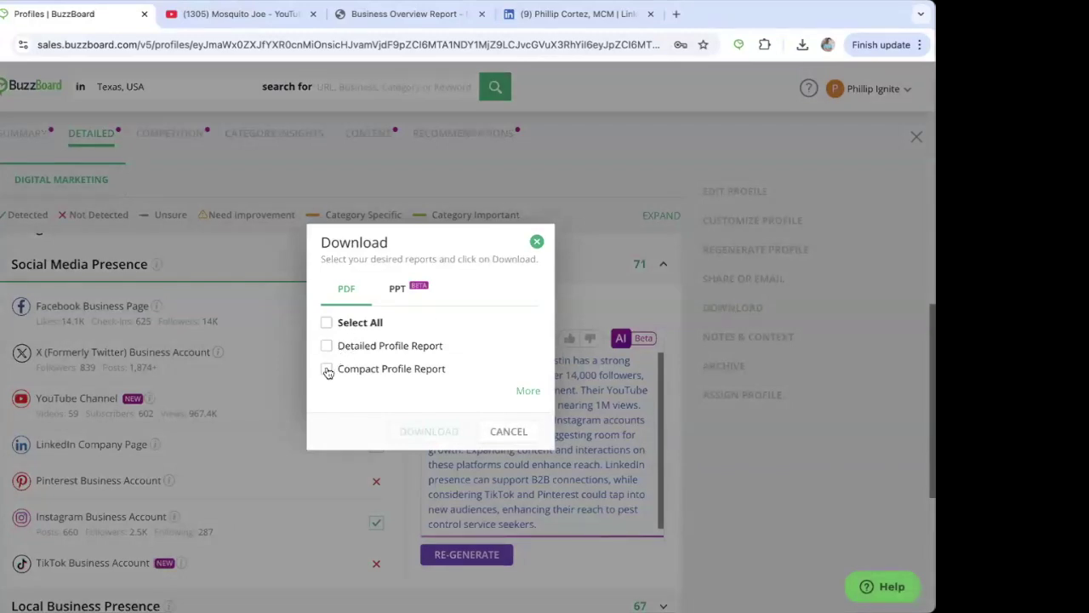
click(528, 391)
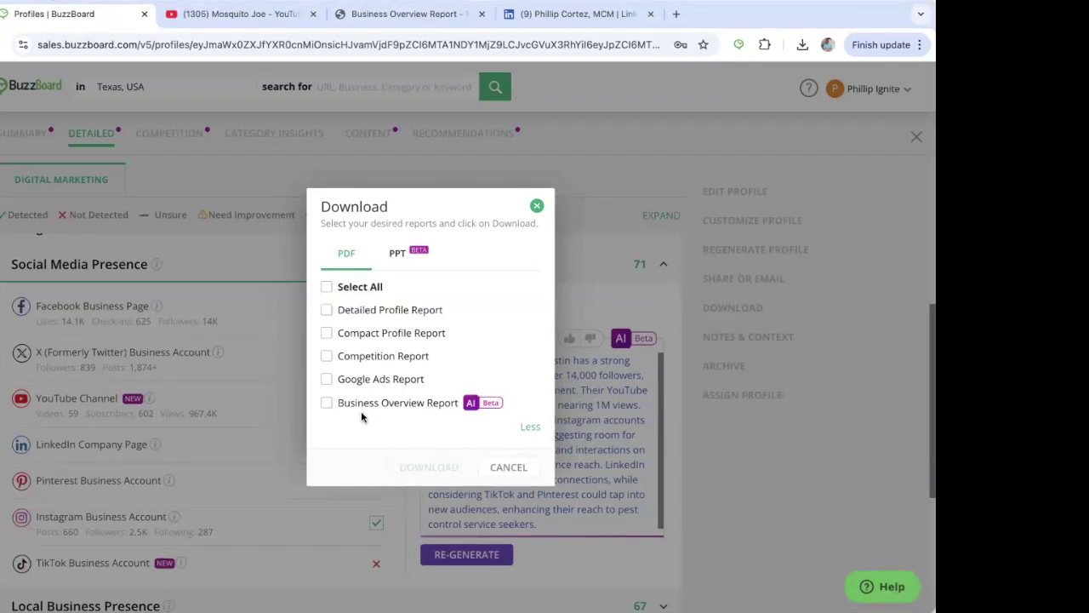
click(492, 465)
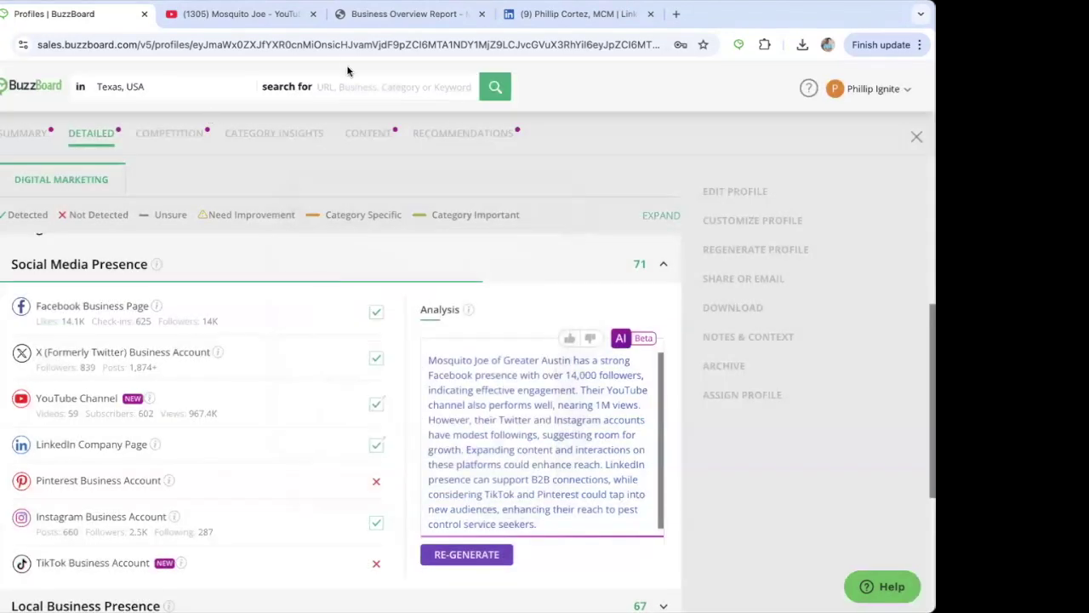
- Switch to the downloaded Business Overview Report PDF for Mosquito Joe Of Greater Austin and view its cover page
click(391, 16)
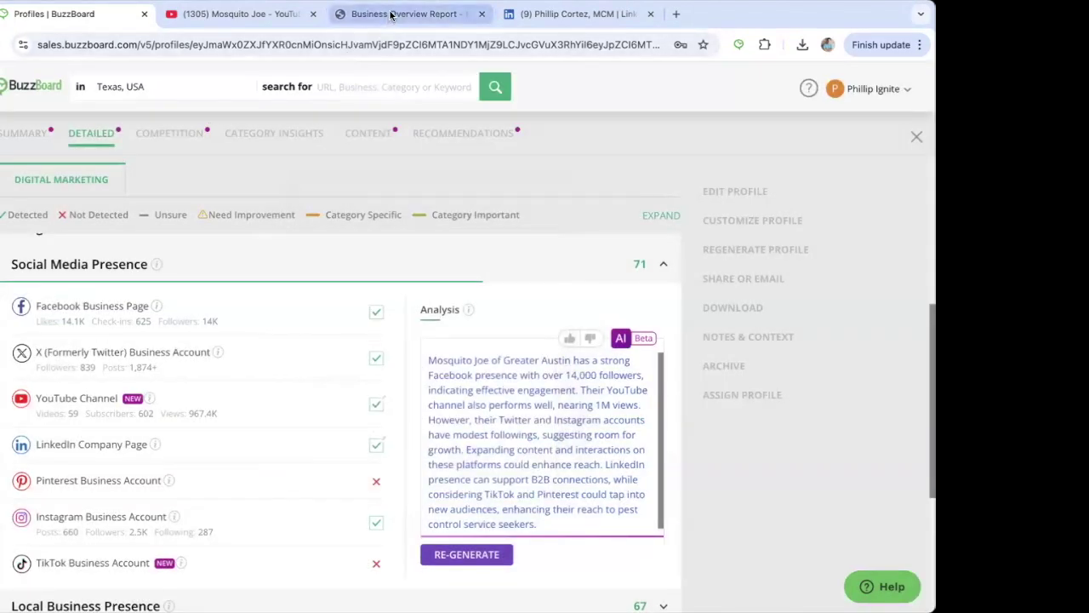
click(33, 143)
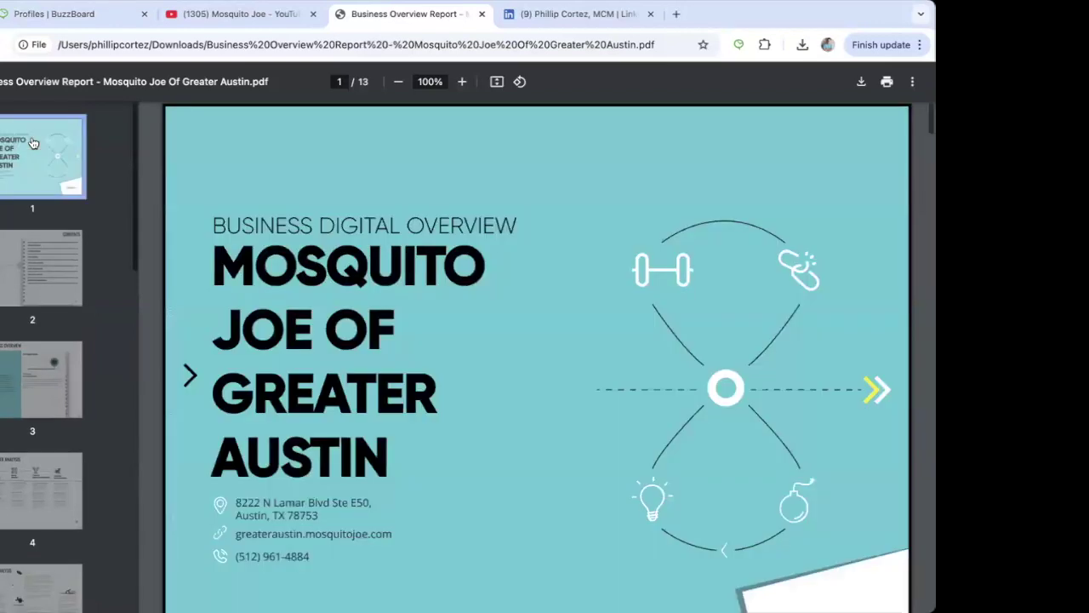
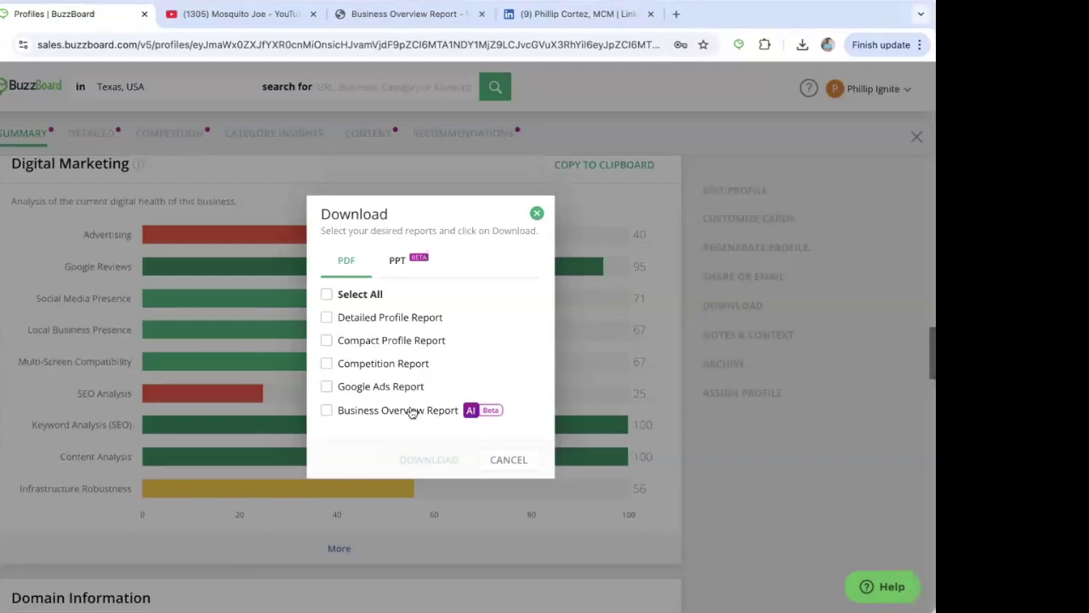
- Dismiss the report download choices and check the Customer Analysis page of the Business Overview Report before returning to the profile
click(498, 460)
click(400, 17)
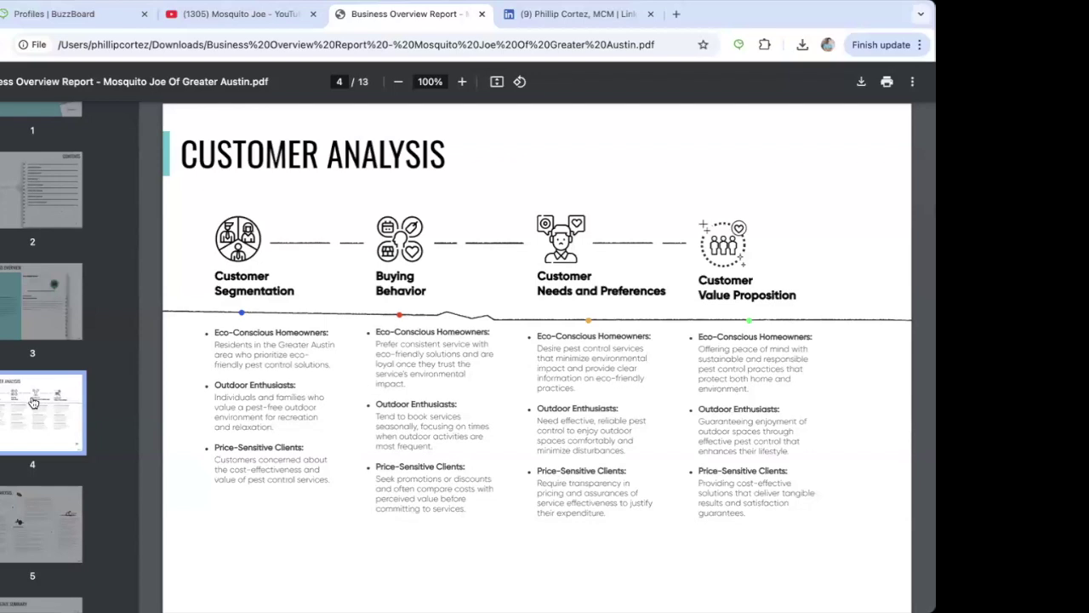
click(43, 15)
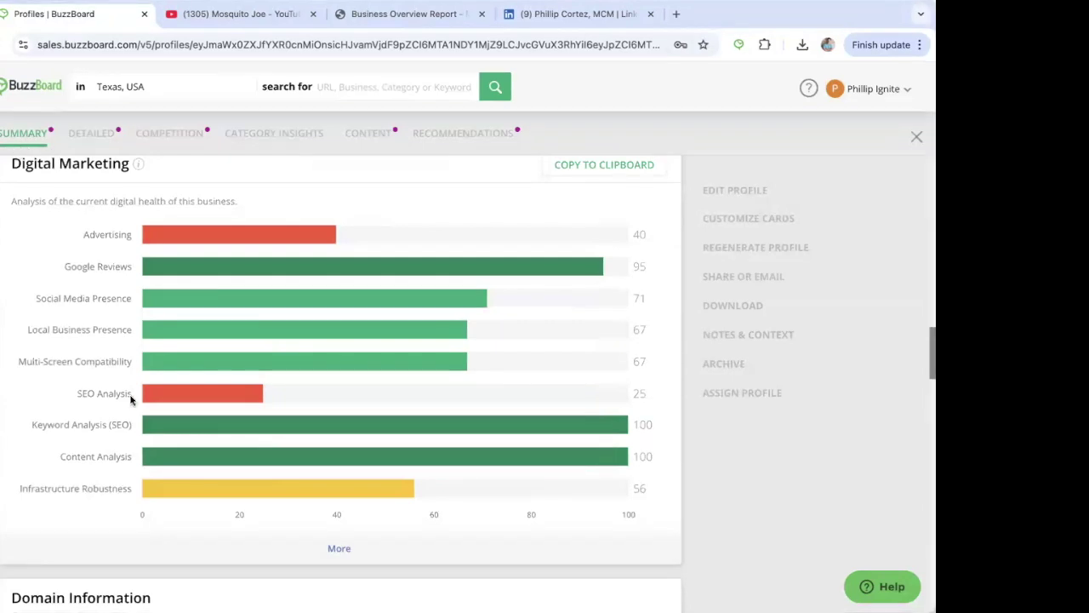
- Review the Mosquito Joe summary profile again, covering the business score, recent trends, contacts, digital marketing scores and SWOT analysis
scroll(130, 399, up, 15)
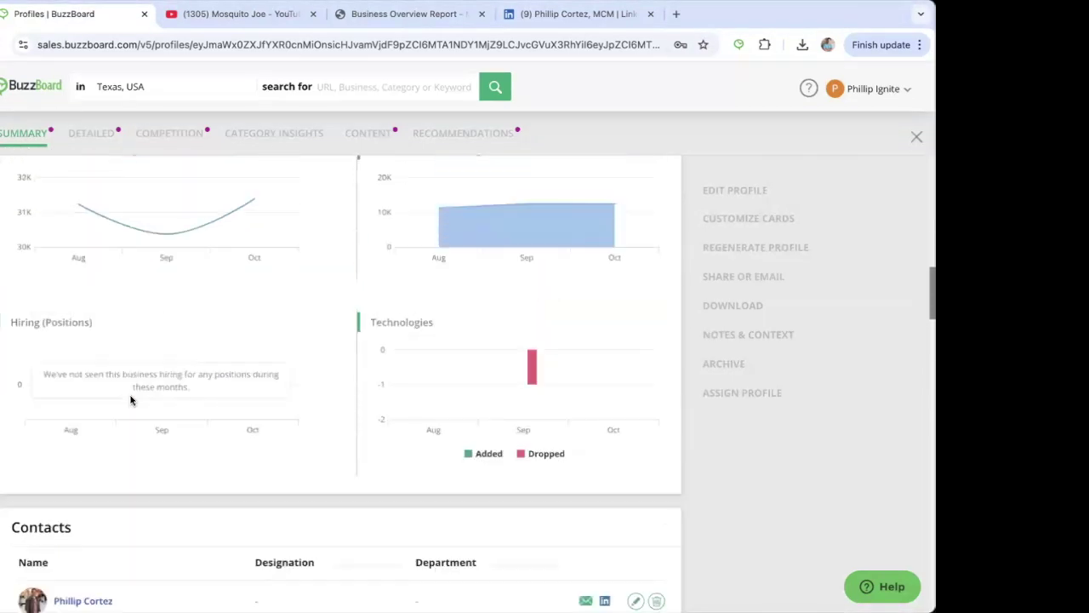
scroll(130, 400, up, 10)
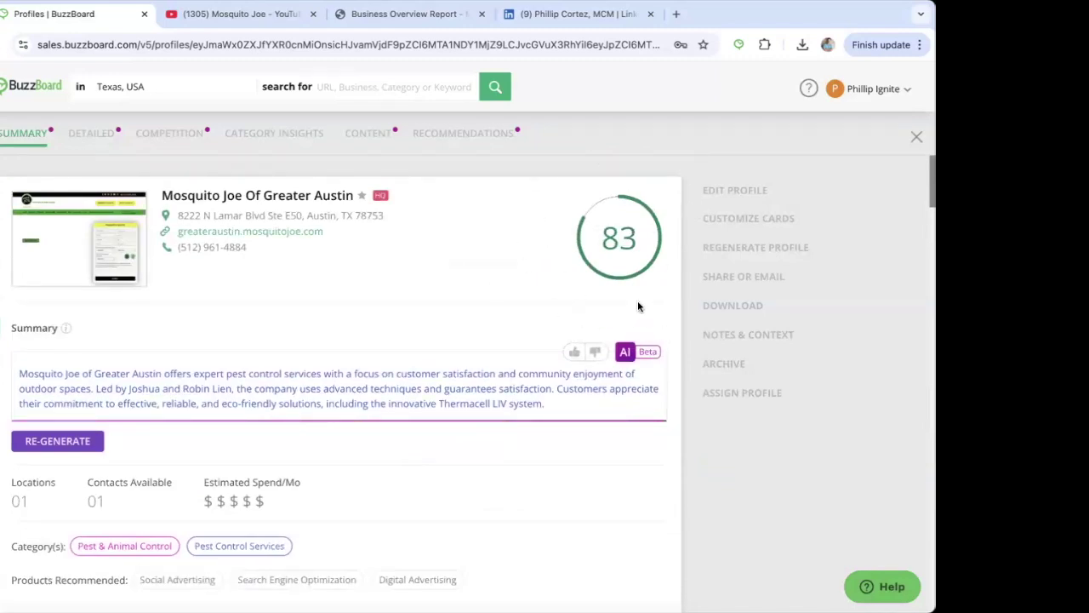
scroll(705, 543, down, 15)
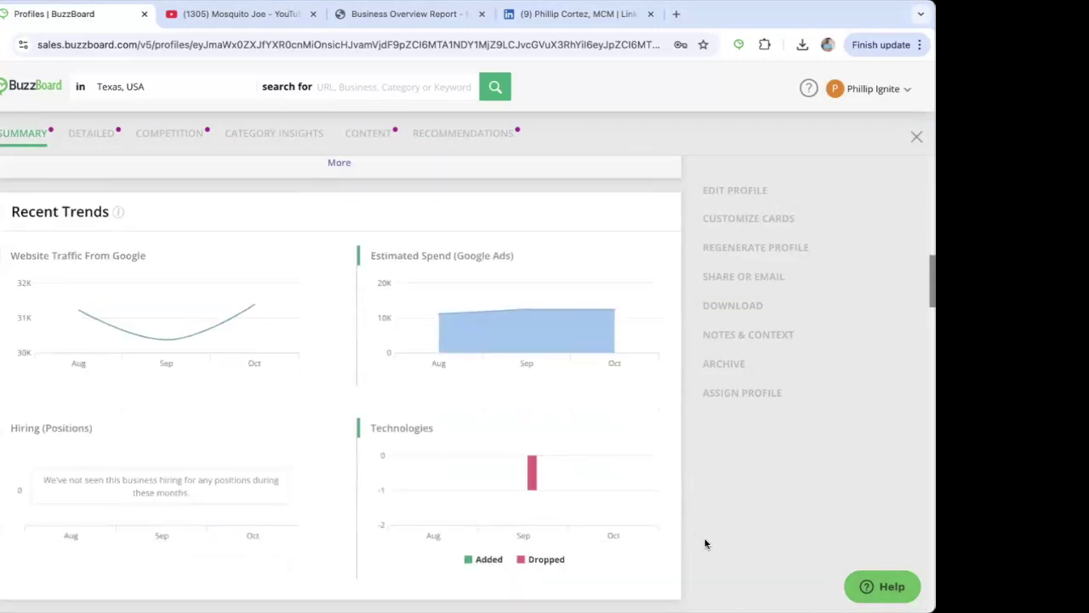
scroll(705, 543, down, 4)
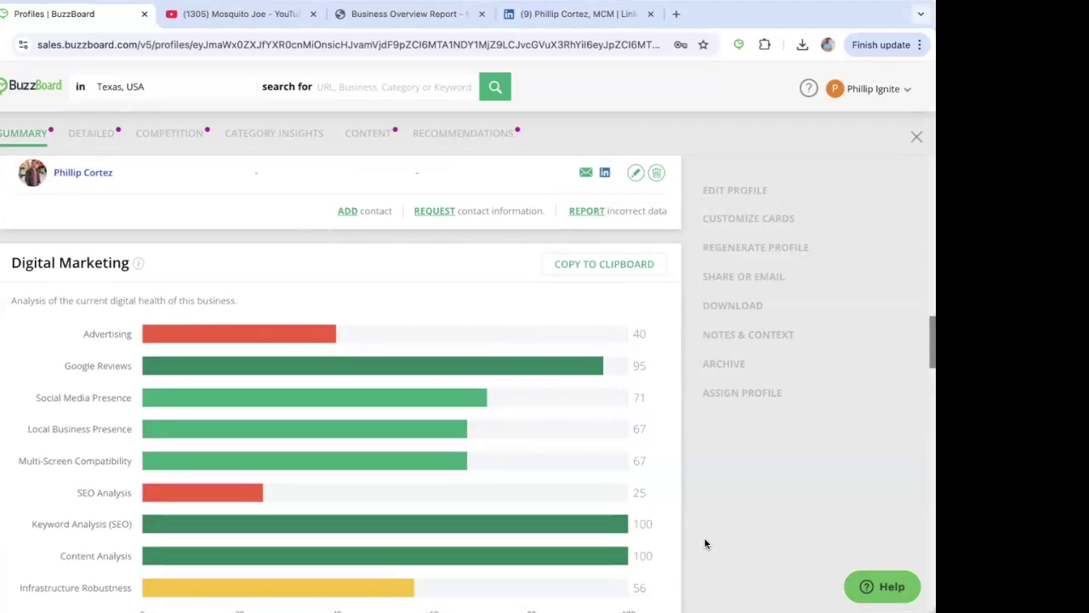
scroll(705, 543, up, 10)
scroll(705, 543, up, 10)
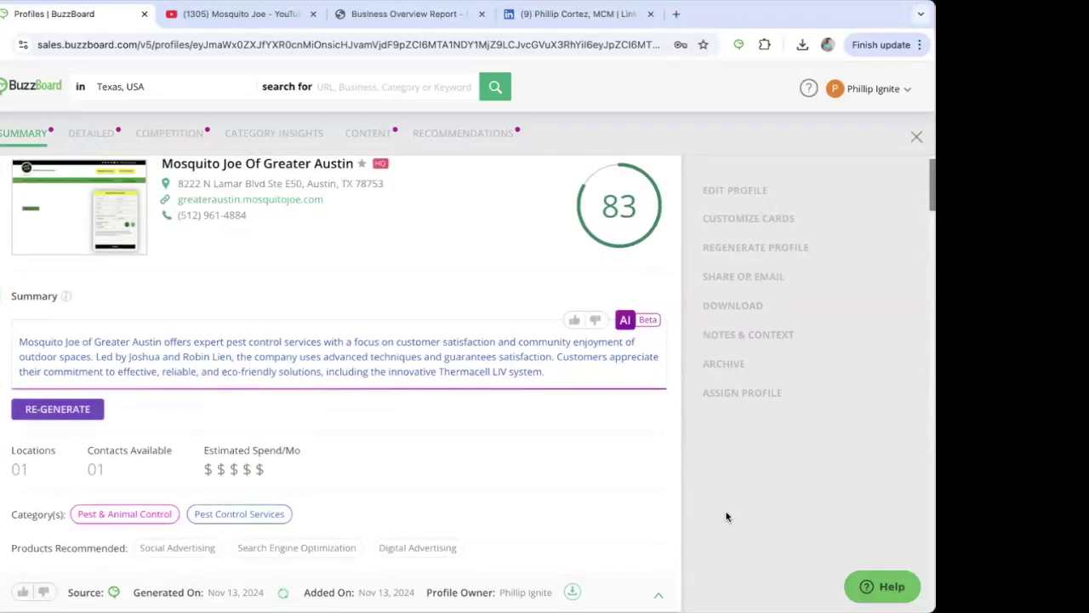
scroll(727, 517, down, 5)
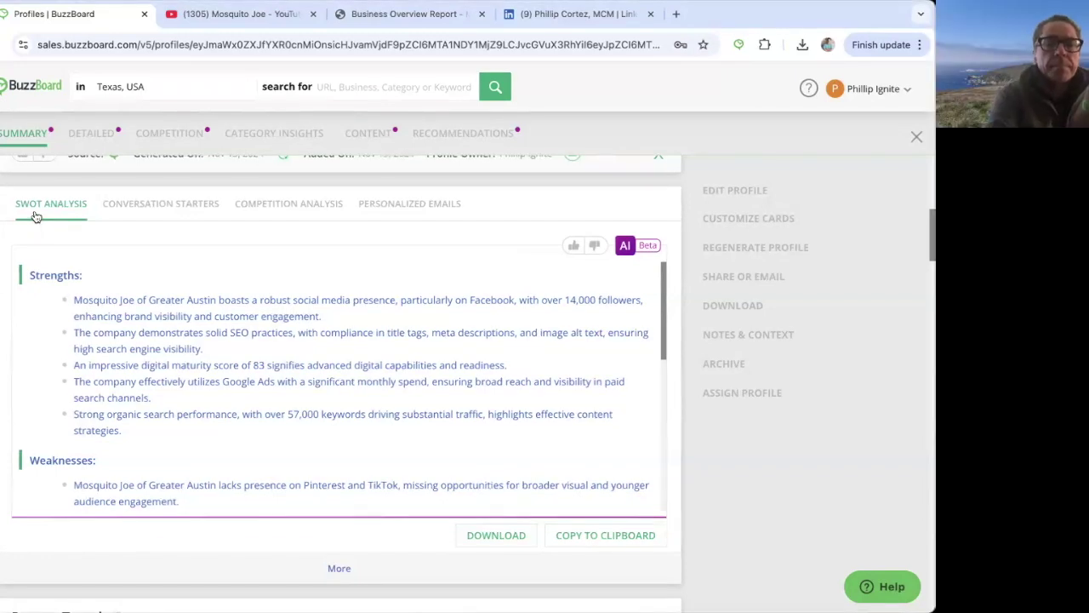
- View the AI-generated conversation starters, competition analysis and personalized emails for Mosquito Joe in the summary profile
click(135, 206)
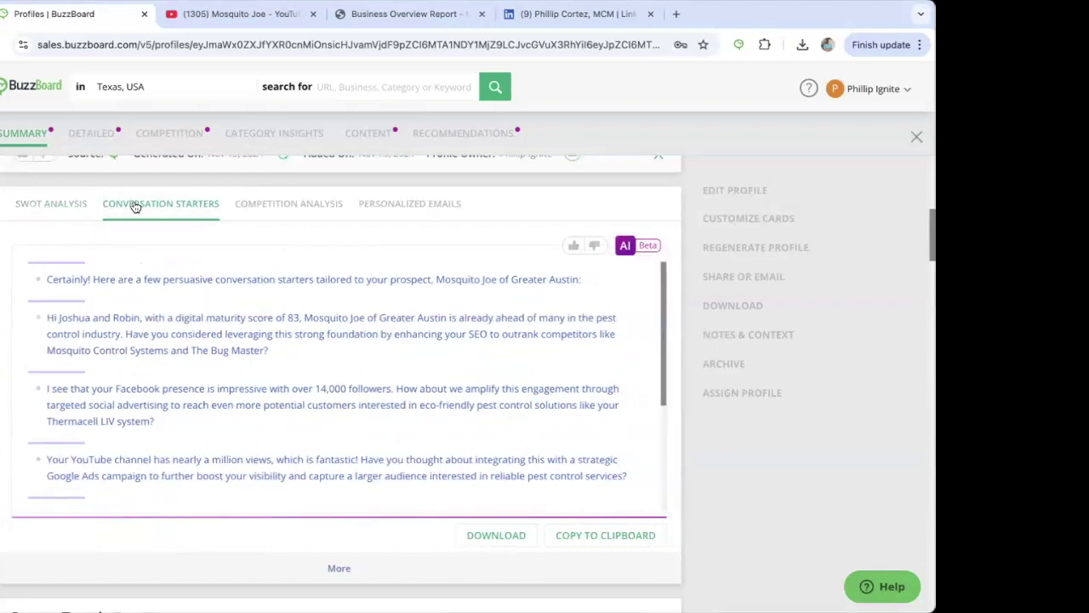
click(266, 205)
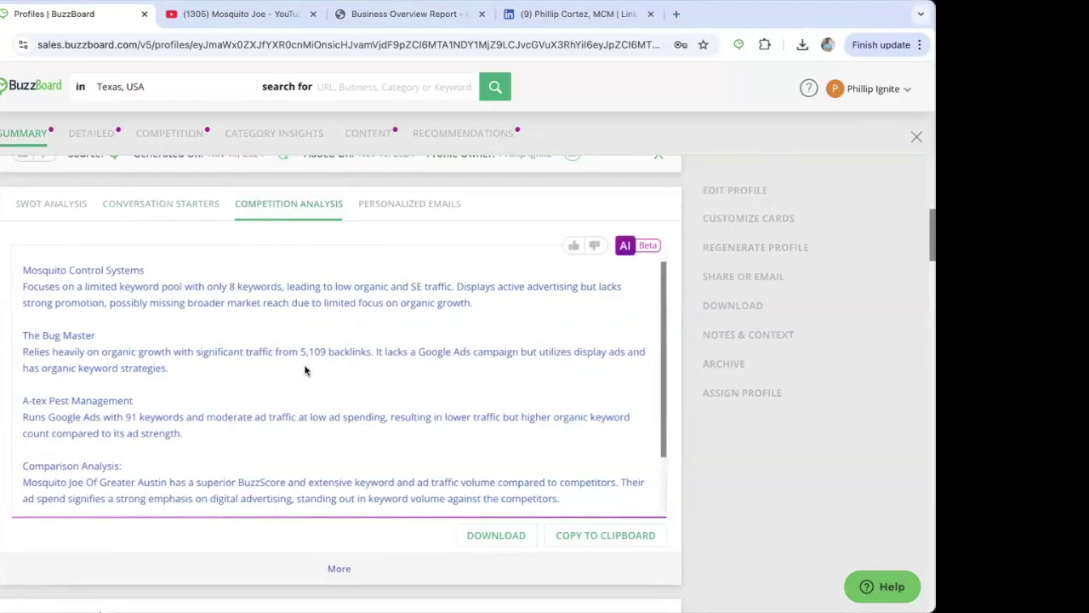
scroll(305, 369, down, 3)
scroll(305, 369, down, 2)
scroll(319, 345, up, 2)
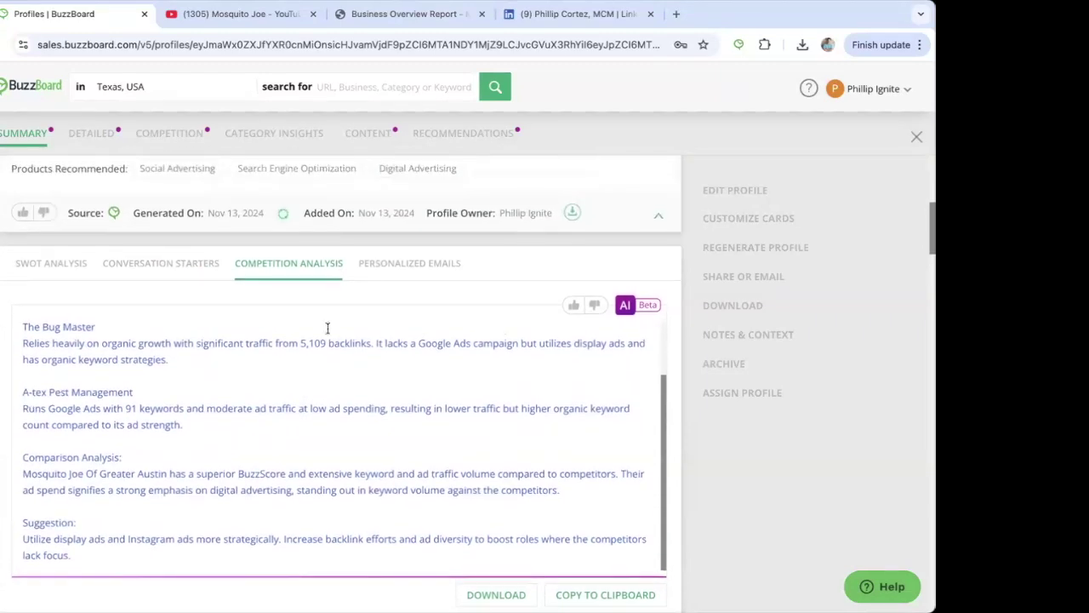
click(406, 265)
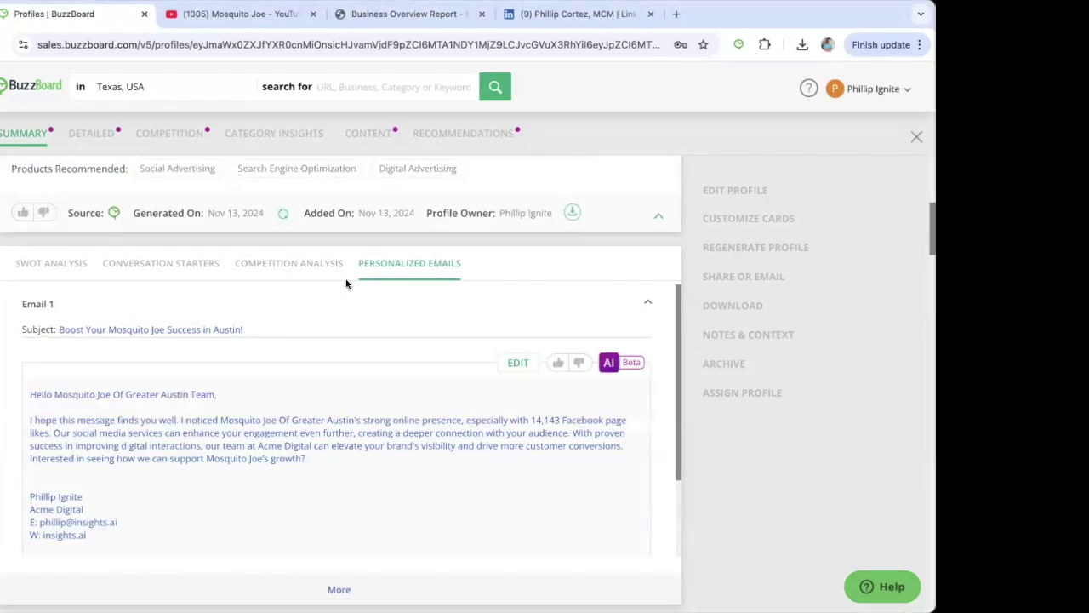
- Return to the SWOT analysis and read it from the strengths through to the threats
click(41, 264)
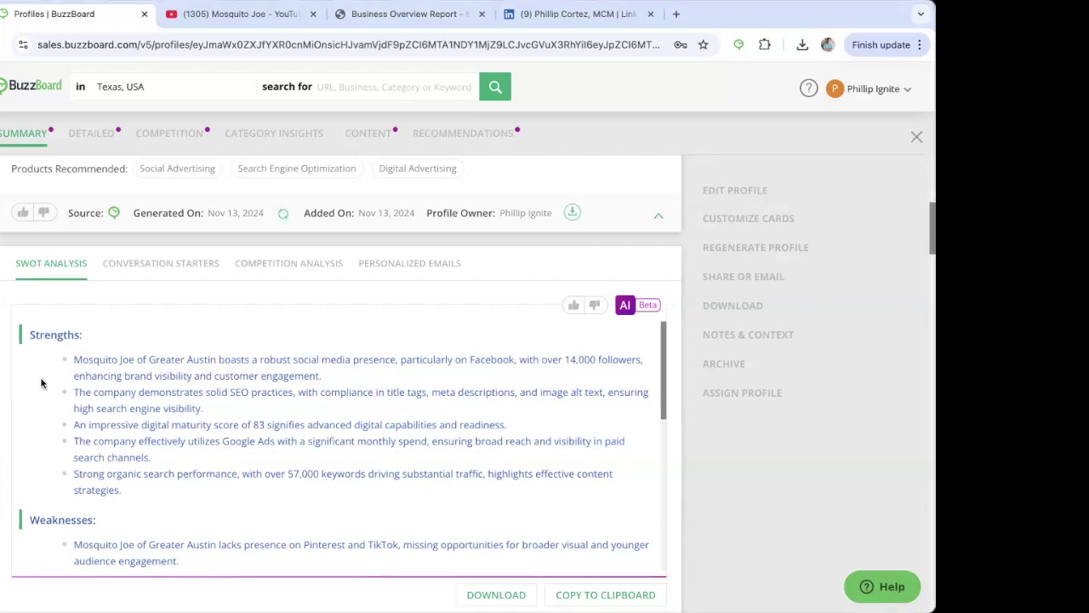
scroll(93, 485, down, 3)
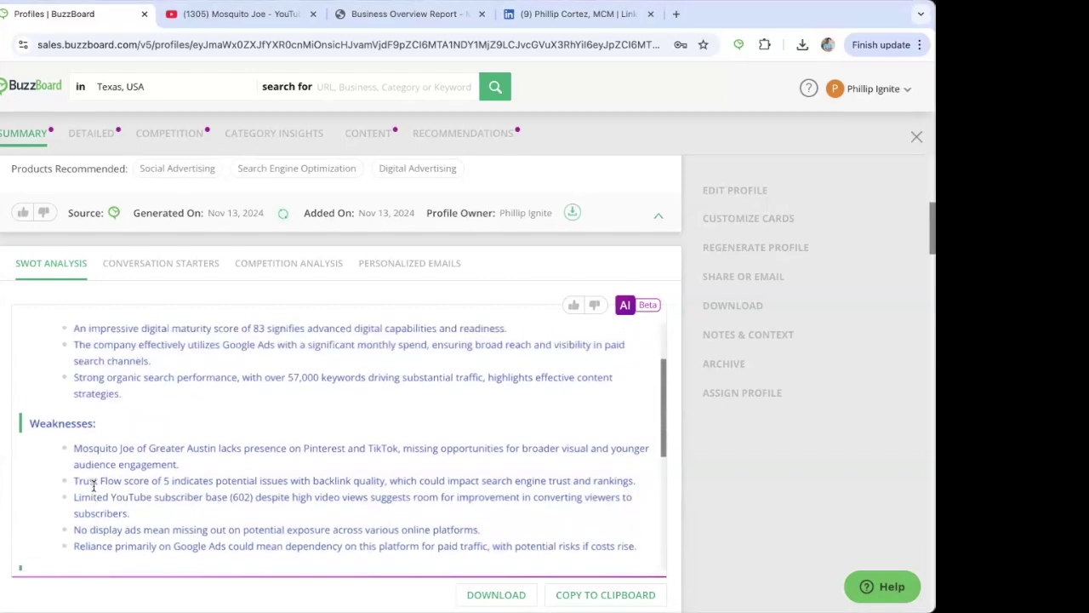
scroll(93, 485, up, 1)
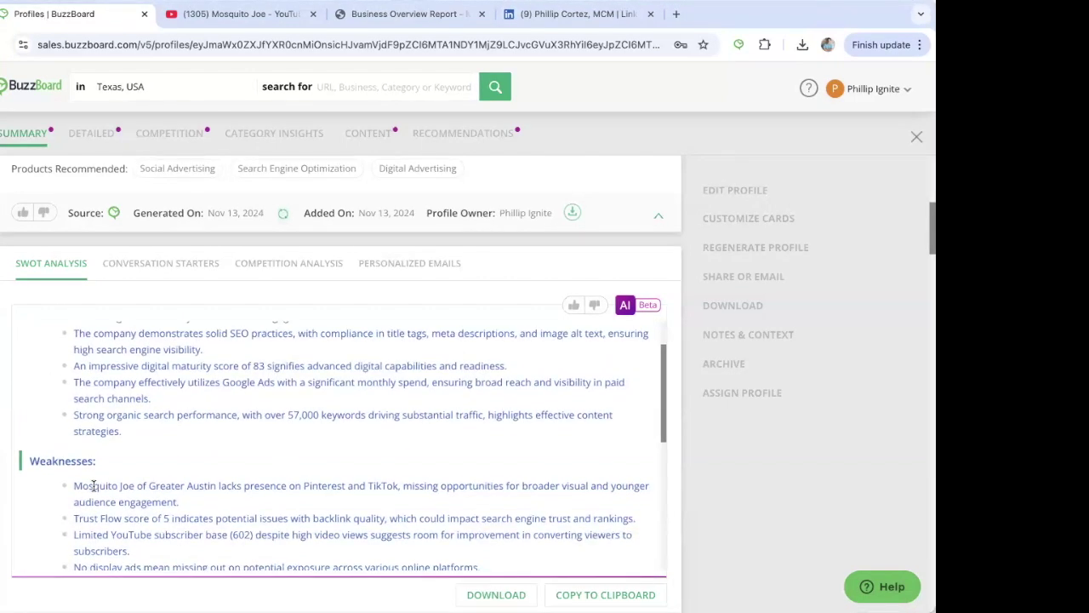
scroll(93, 485, down, 5)
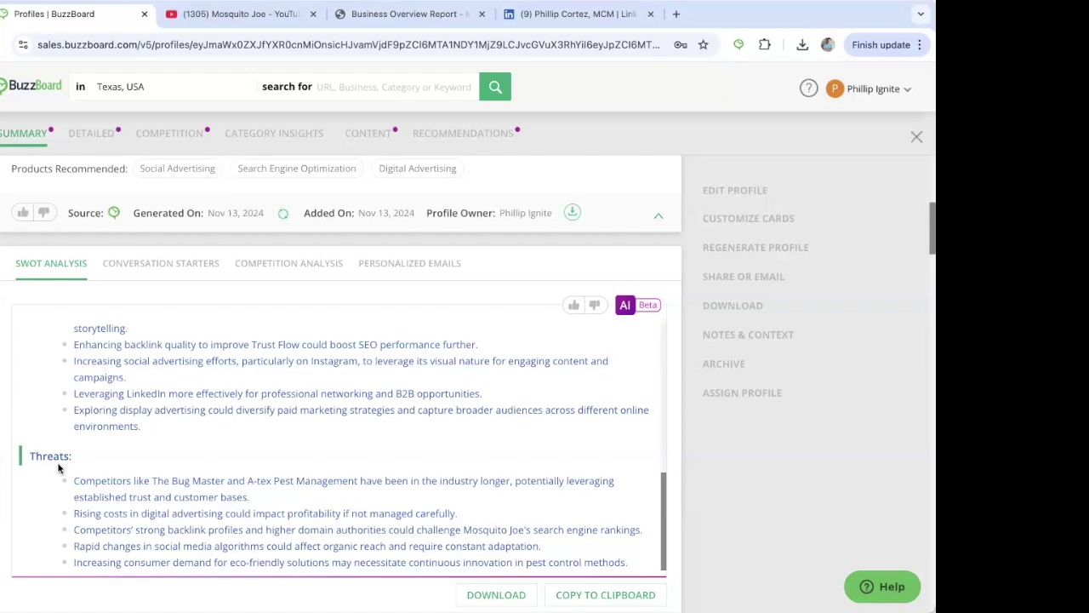
- Open the profile's competition comparison and review the overall analysis and the scores of Mosquito Joe and its three competitors
click(169, 136)
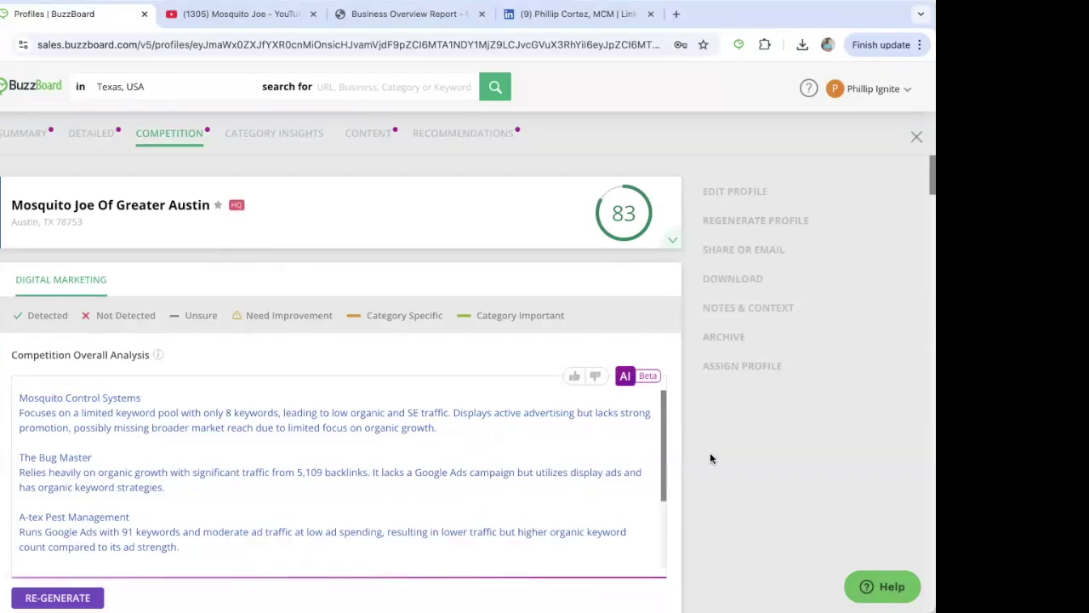
scroll(712, 458, down, 2)
scroll(711, 459, down, 2)
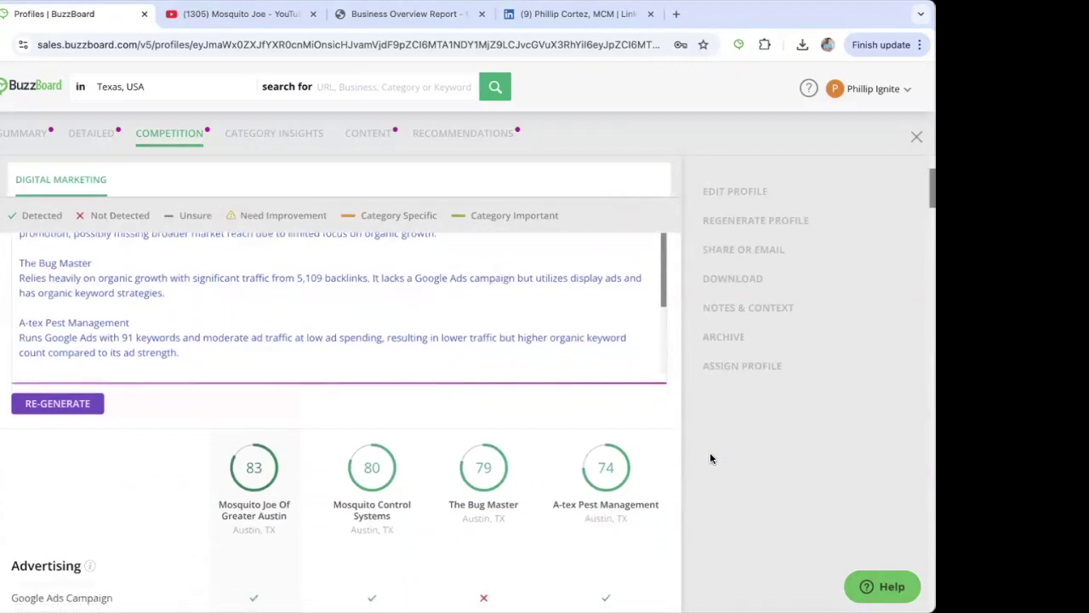
scroll(168, 177, up, 2)
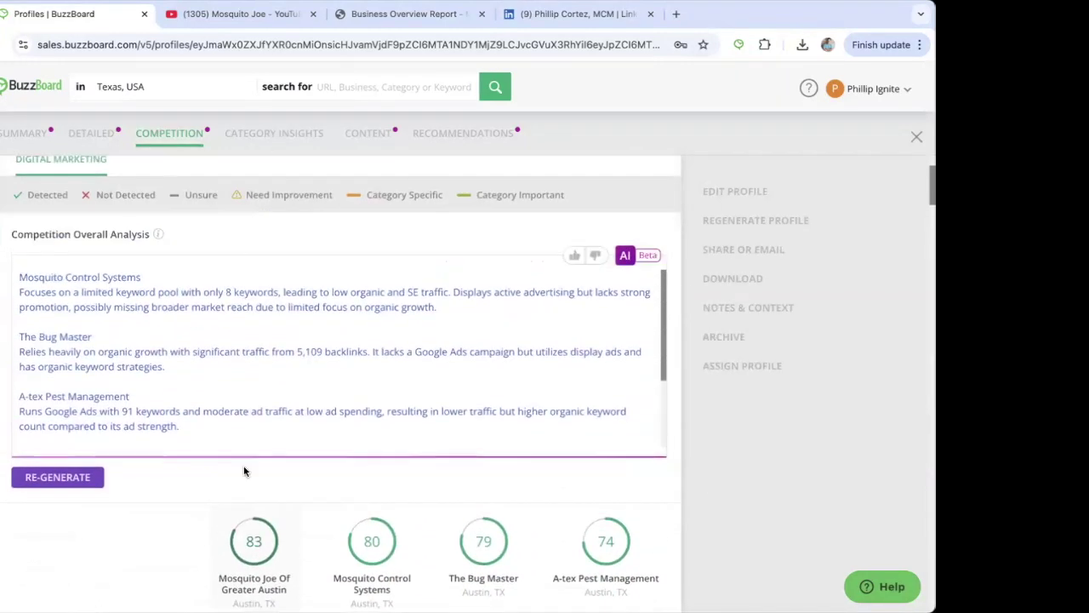
scroll(715, 506, down, 2)
scroll(715, 506, down, 2)
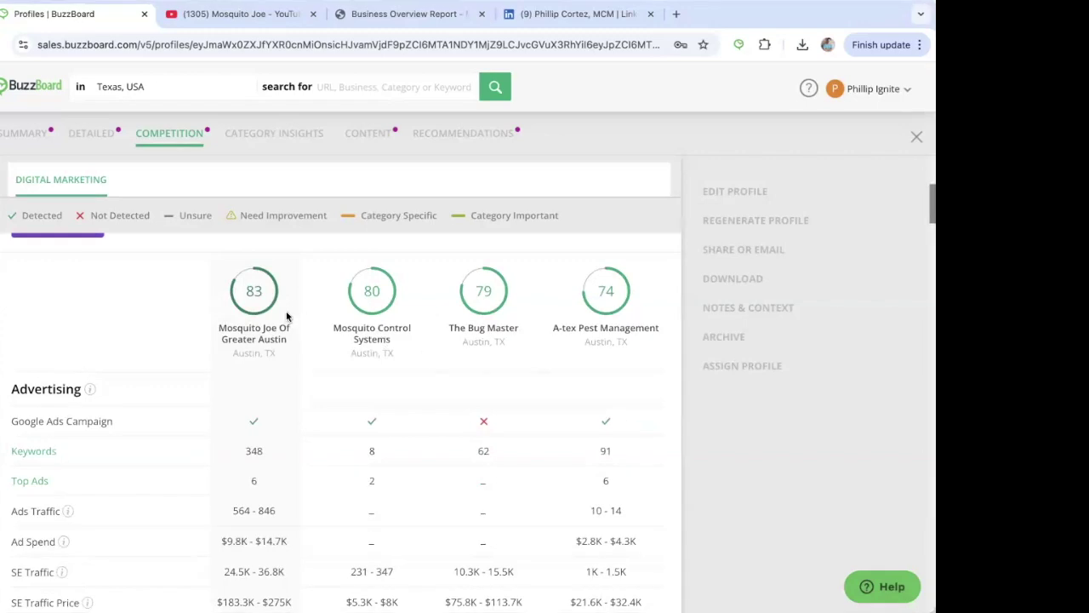
mouse_move(623, 324)
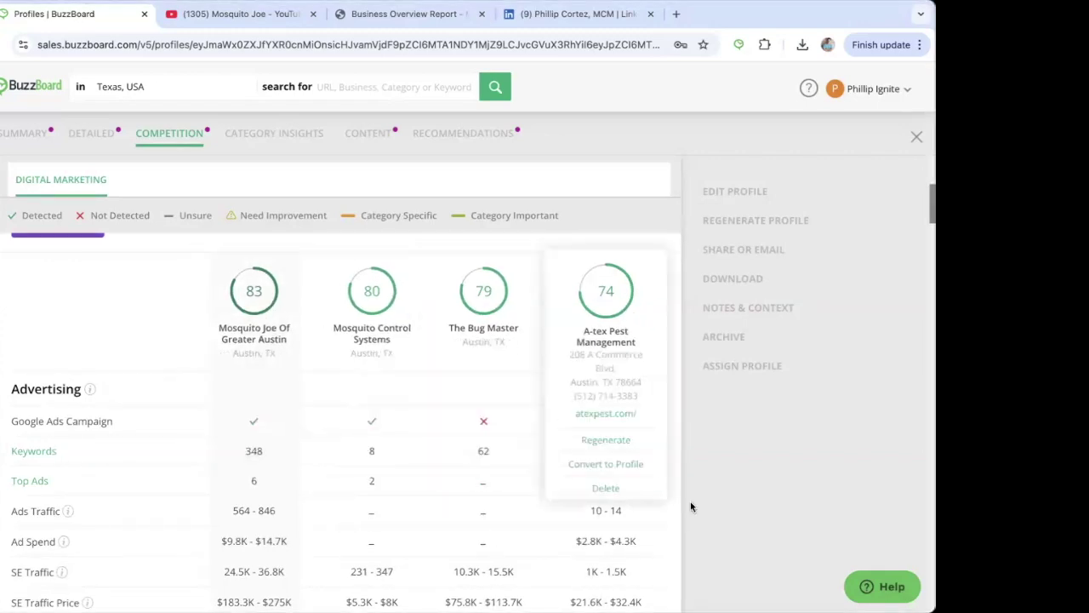
- Examine the competitor comparison rows for advertising, Google reviews, social media presence and SMO analysis
scroll(693, 509, down, 4)
scroll(694, 515, down, 10)
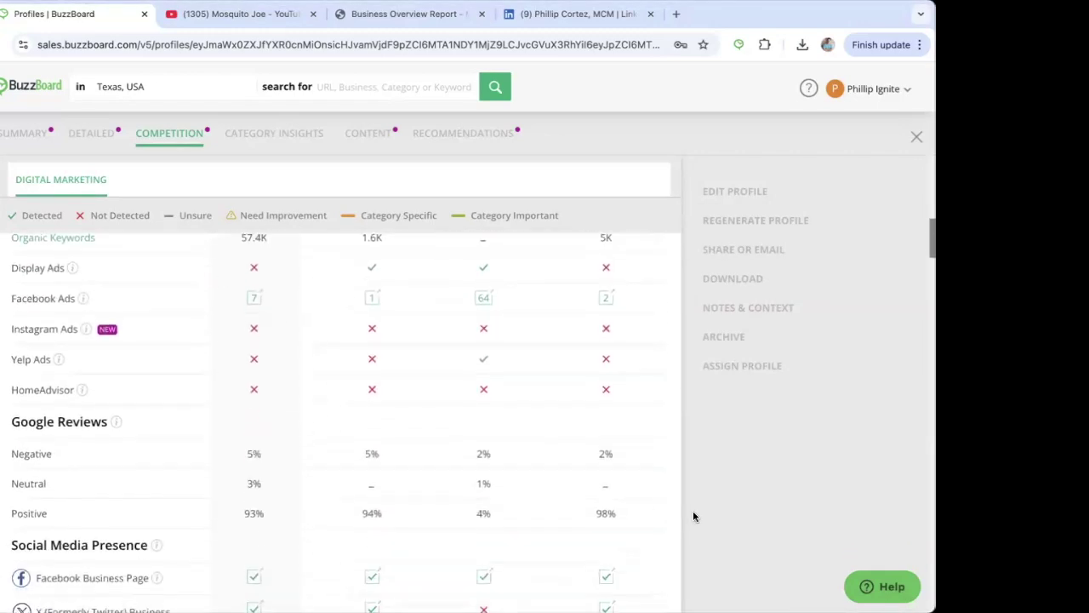
scroll(693, 516, down, 7)
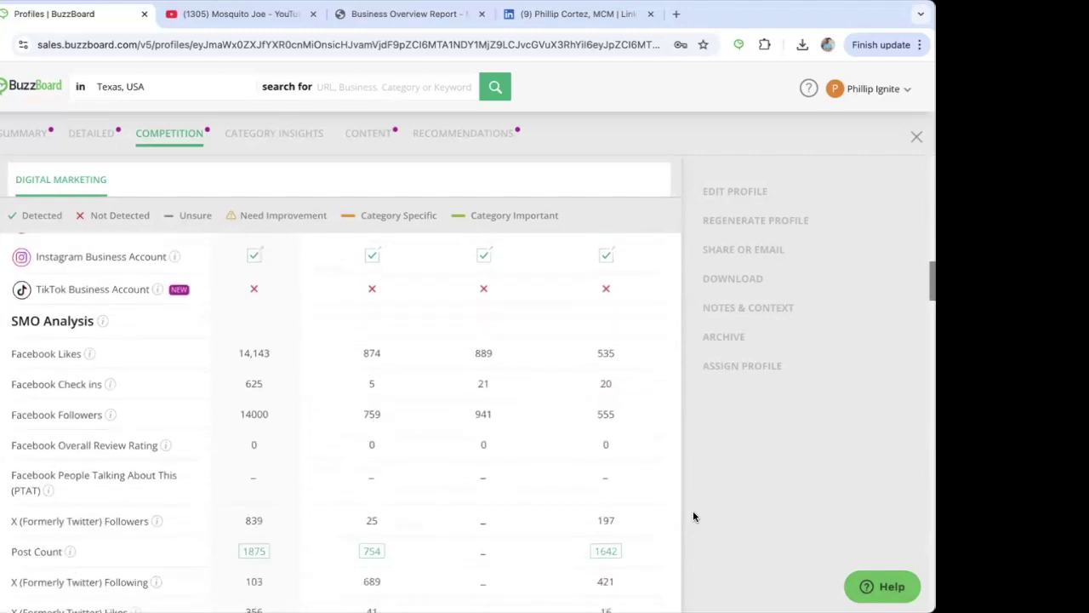
scroll(693, 515, down, 2)
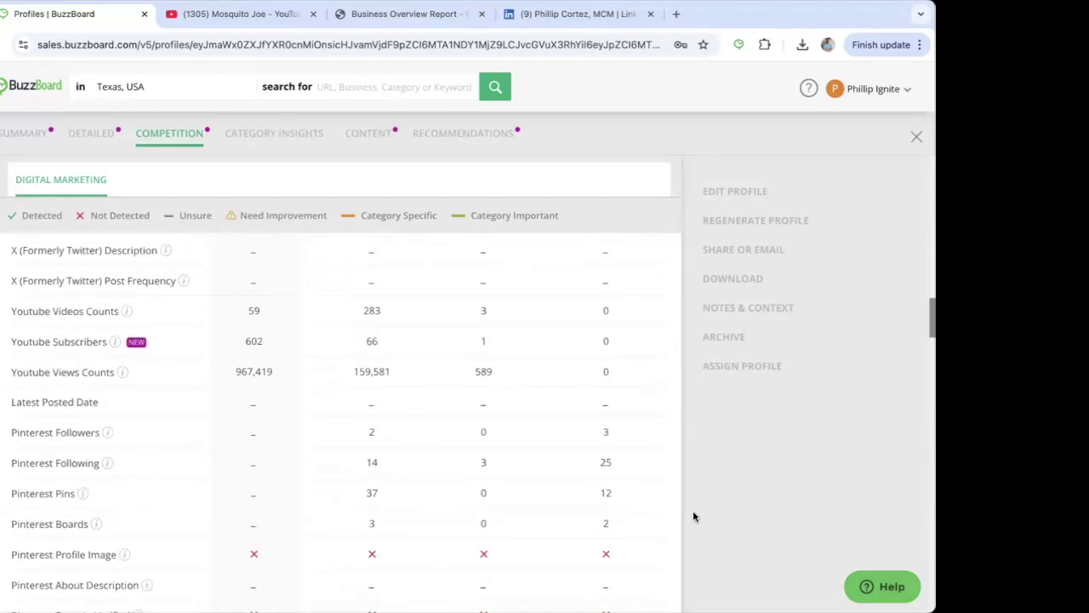
scroll(694, 516, up, 5)
scroll(693, 516, up, 15)
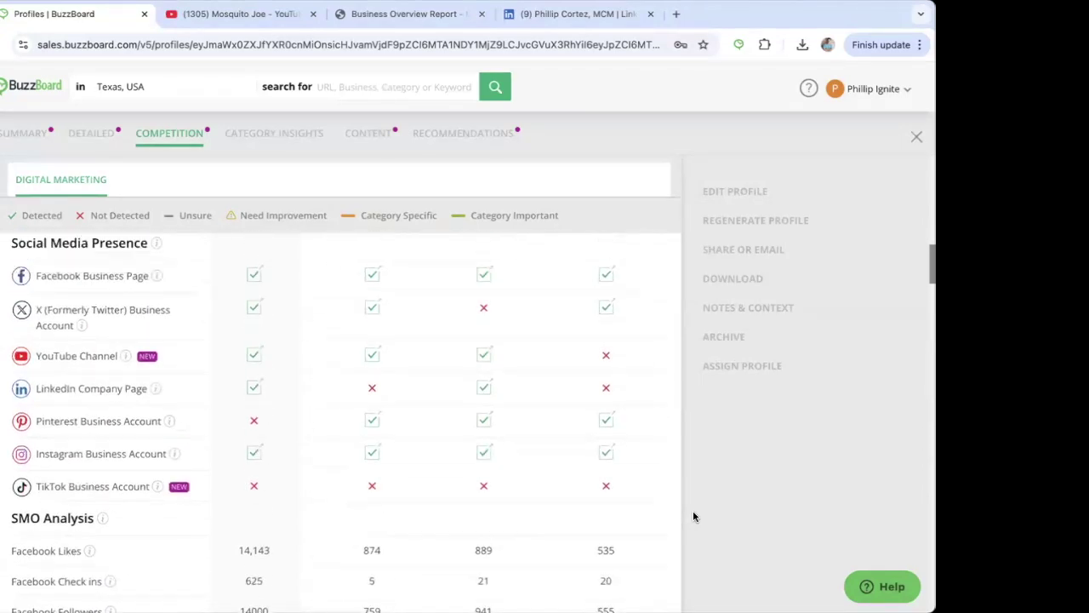
- Go back to the competitor scores and view the detail cards of The Bug Master, Mosquito Control Systems and A-tex Pest Management
scroll(693, 515, up, 2)
scroll(693, 516, down, 3)
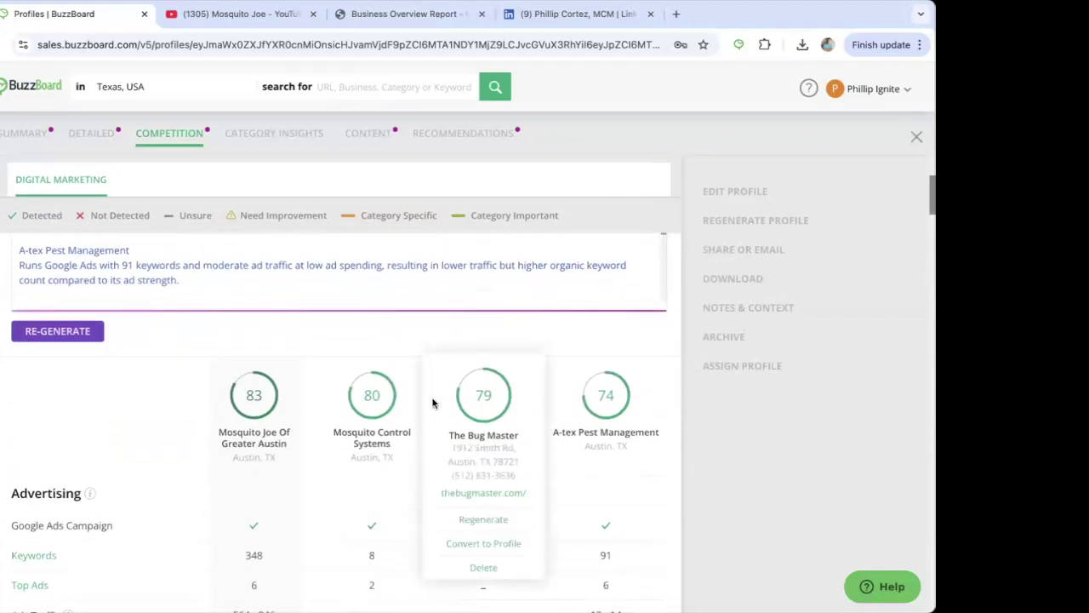
scroll(439, 538, down, 3)
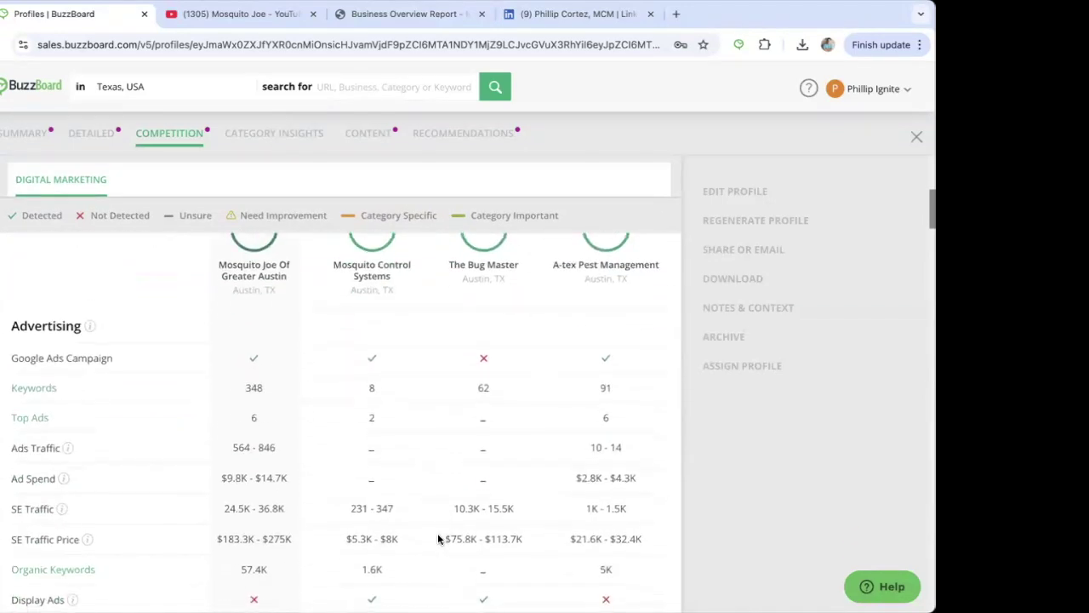
scroll(438, 538, up, 2)
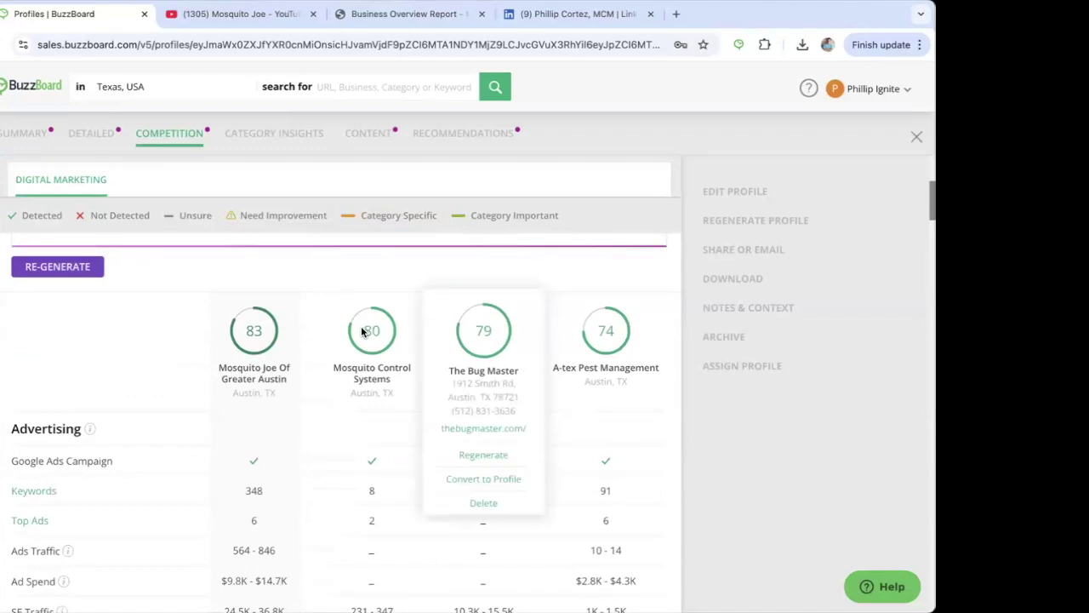
mouse_move(364, 332)
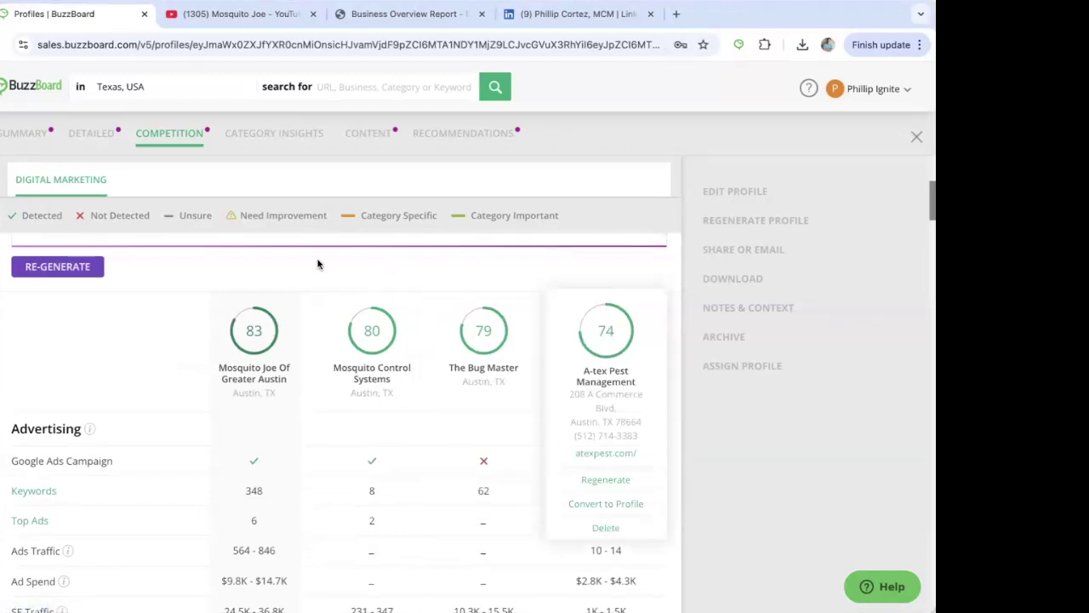
mouse_move(271, 328)
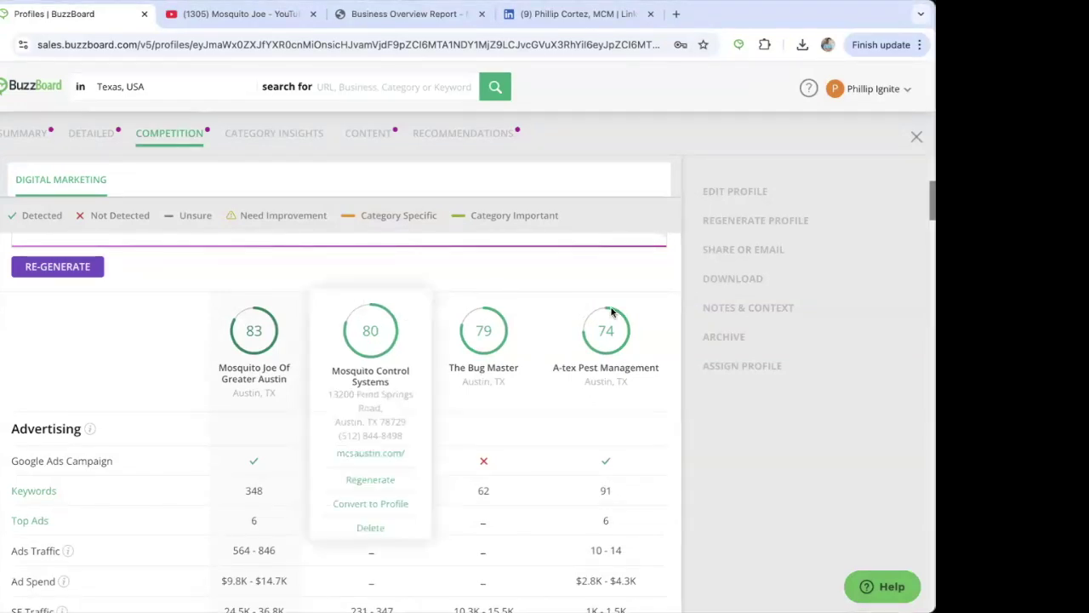
mouse_move(593, 336)
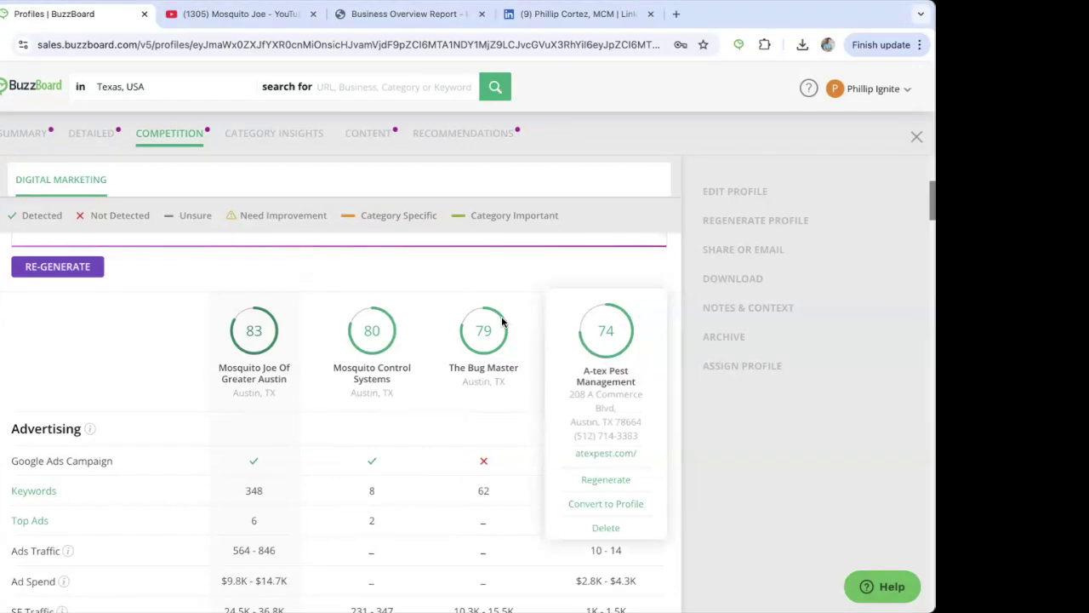
mouse_move(498, 326)
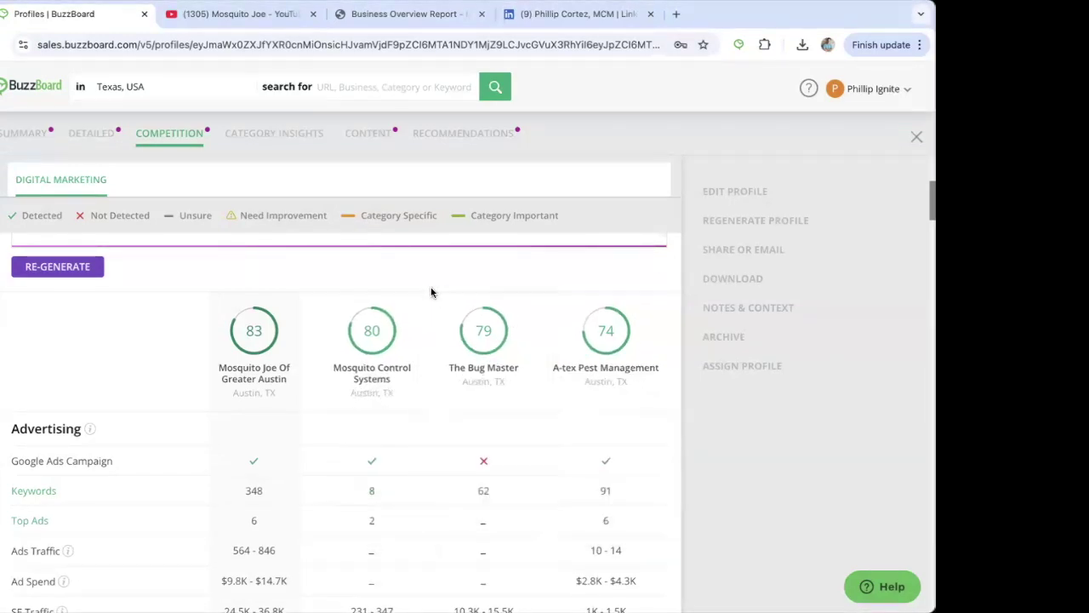
- Switch to the Business Overview Report PDF and view its Customer Analysis and SWOT Analysis pages, ending on the SWOT Analysis
click(380, 12)
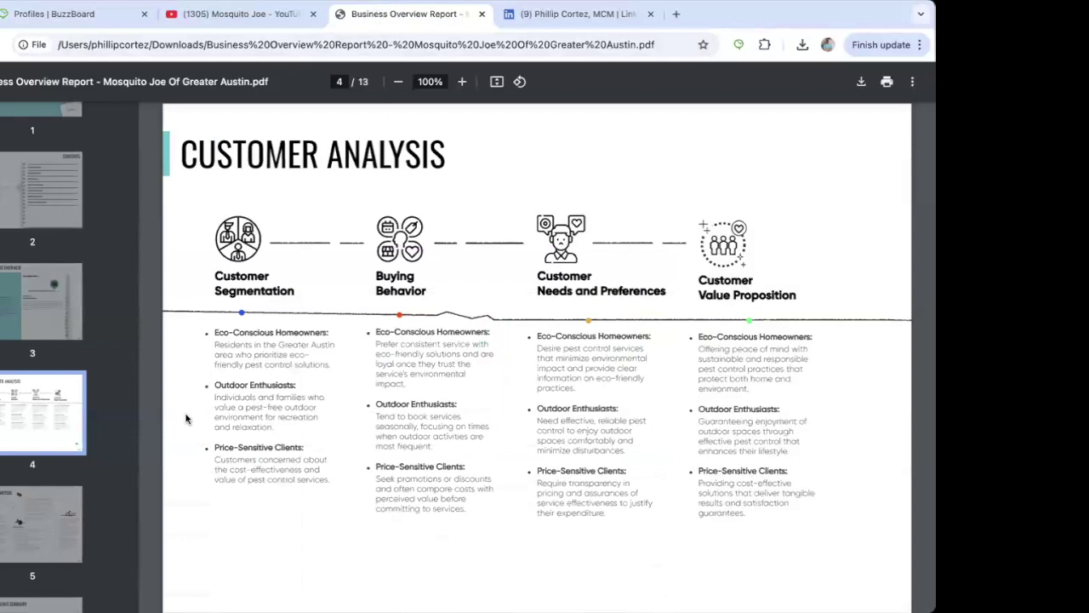
click(68, 492)
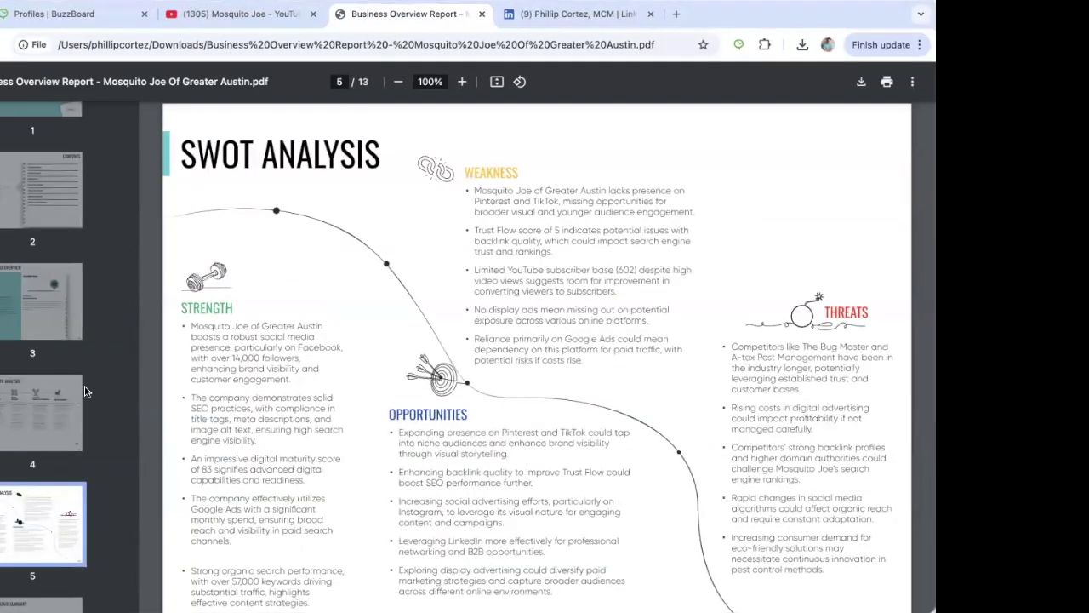
click(57, 410)
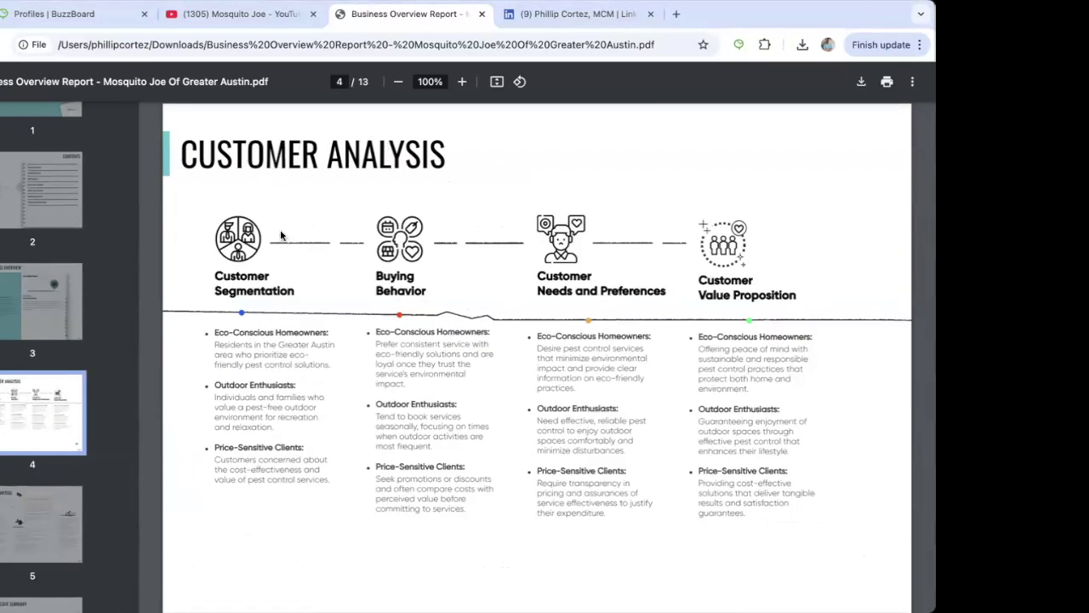
click(49, 488)
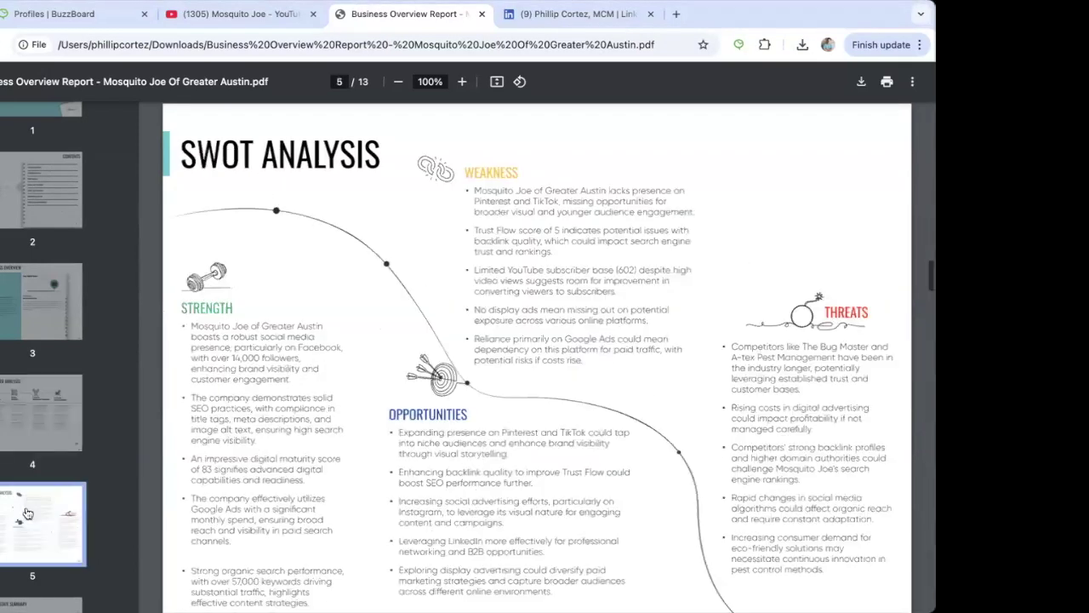